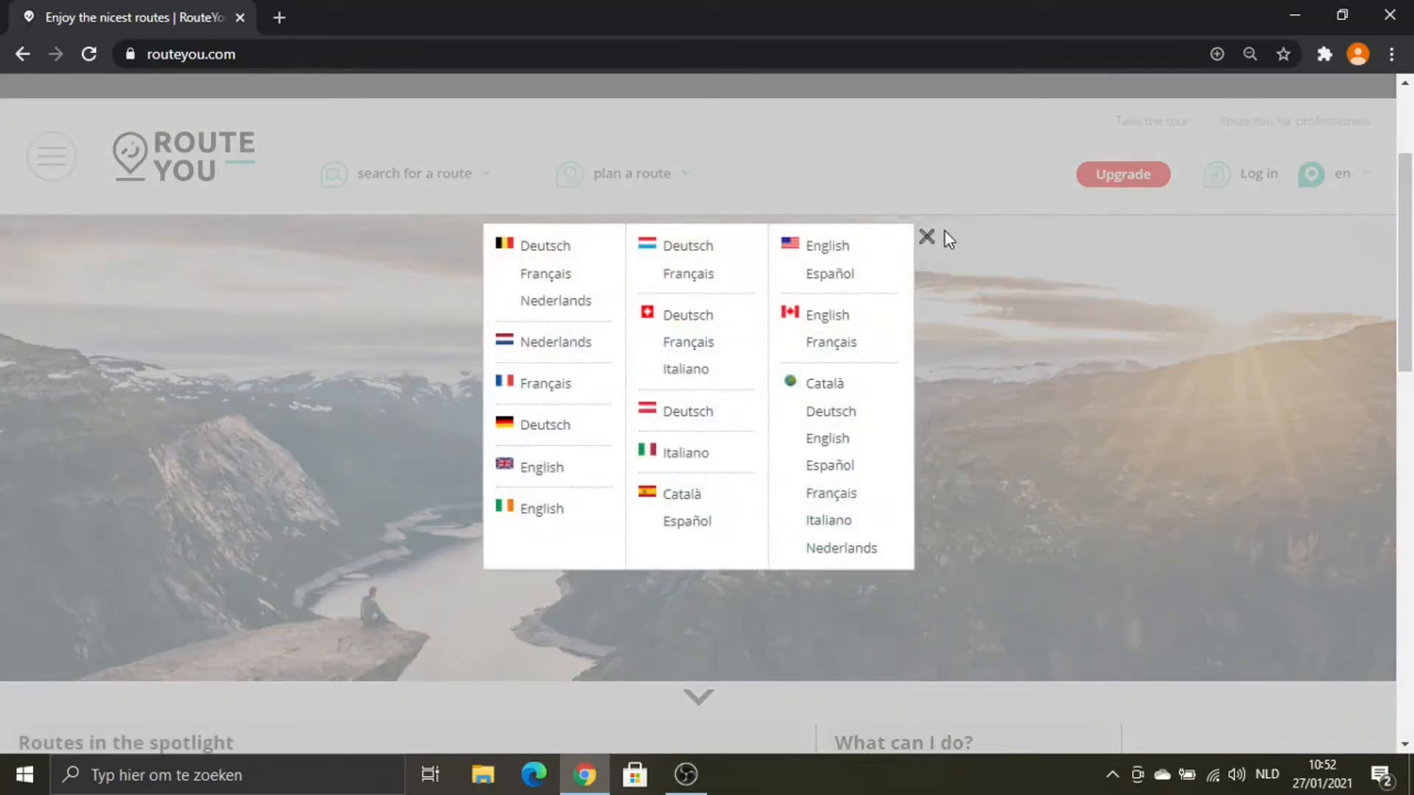
Dismiss the language selection and open the planner for creating a new route.
click(927, 238)
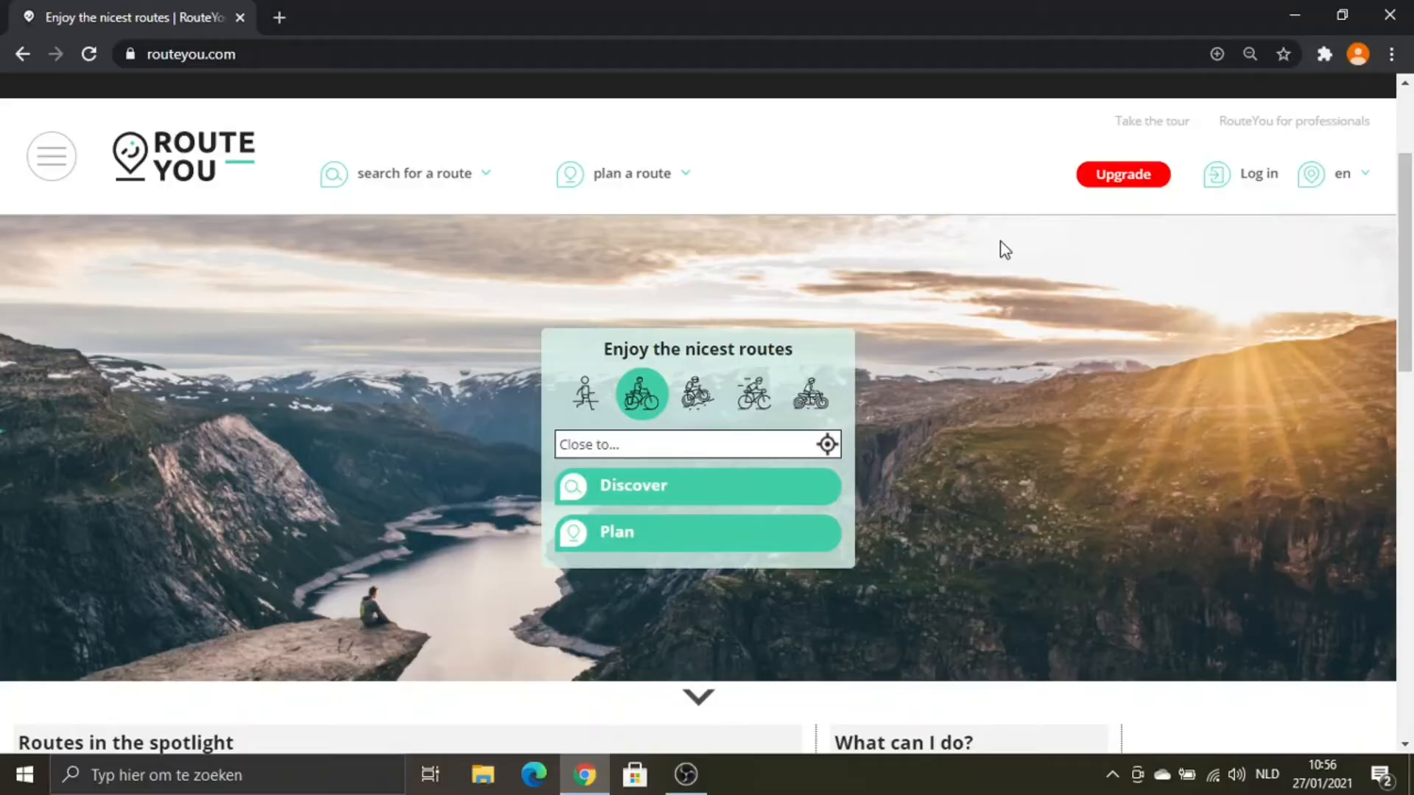
click(621, 174)
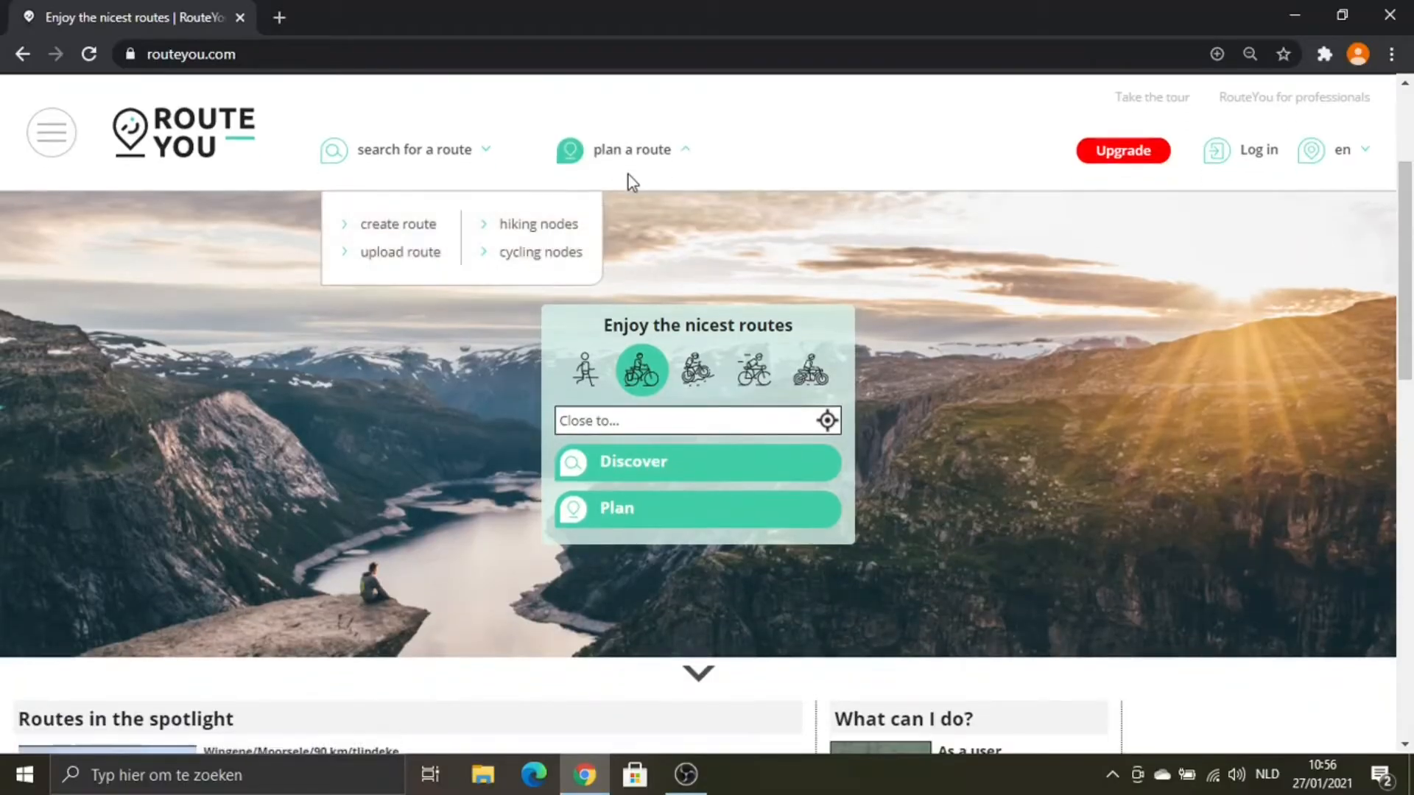
click(391, 231)
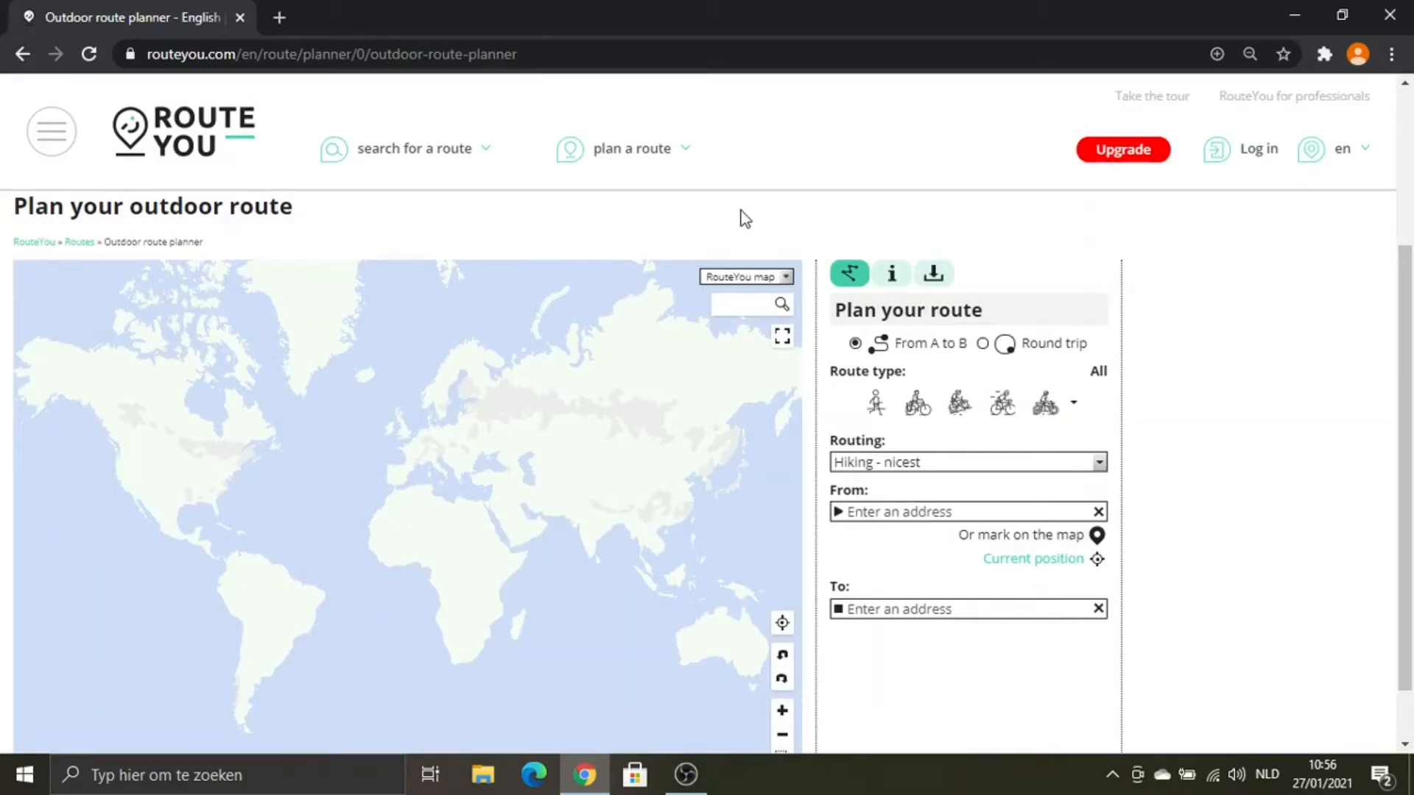
Search the planner map for Ulbeek.
click(723, 303)
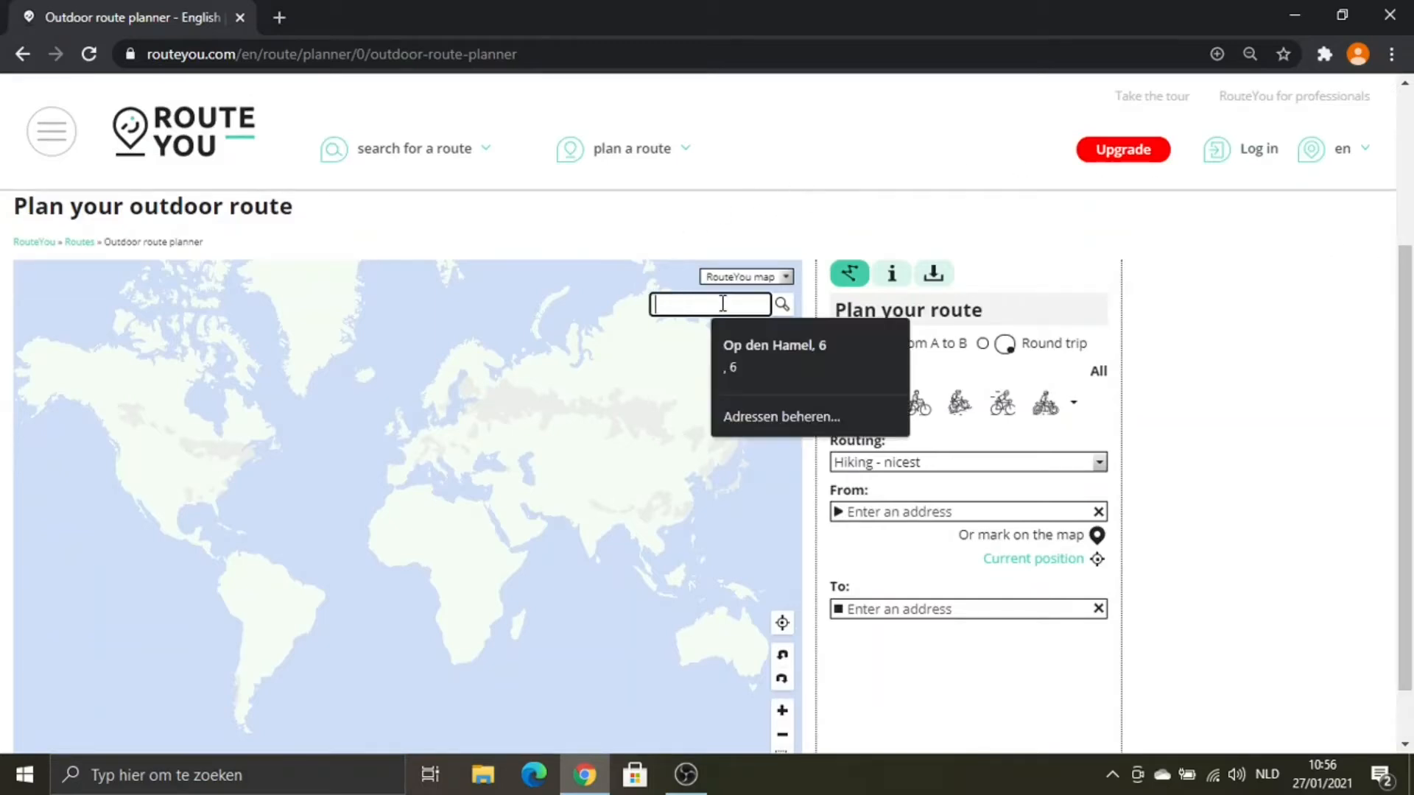
text(U)
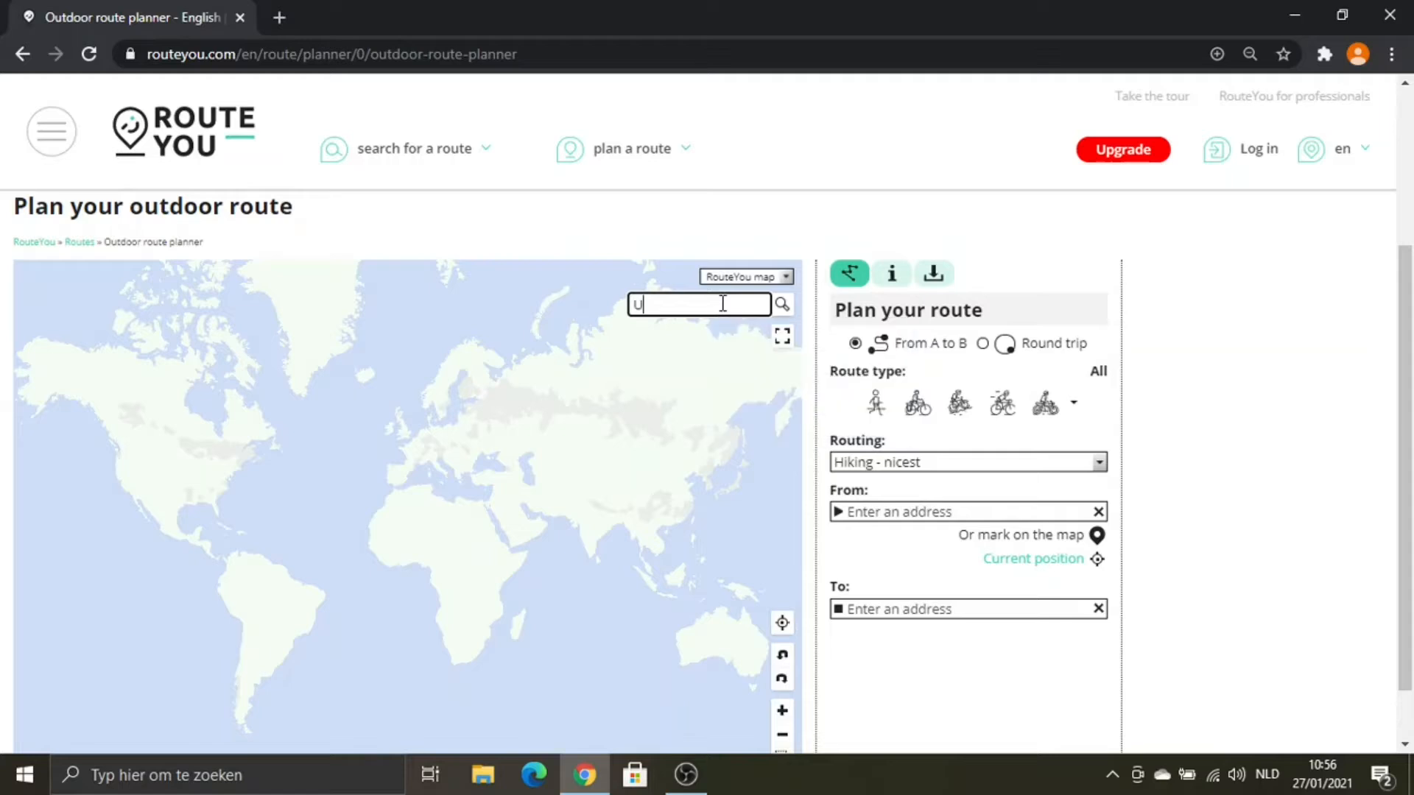
text(lbeek)
click(792, 303)
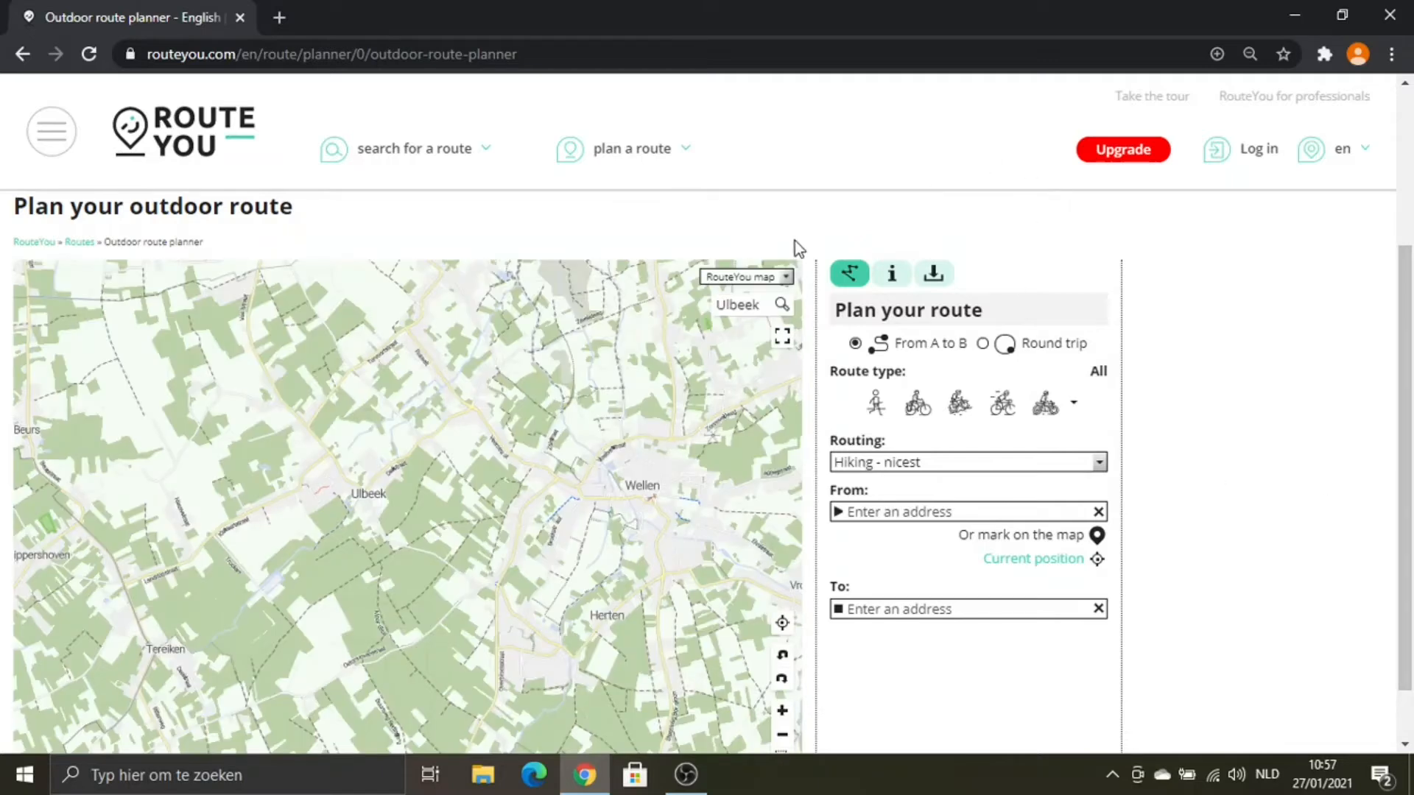
Preview the OpenStreetMap, Topo map Belgium and OpenCycleMap base maps, and set the planner map to OpenWalkMap.
click(786, 279)
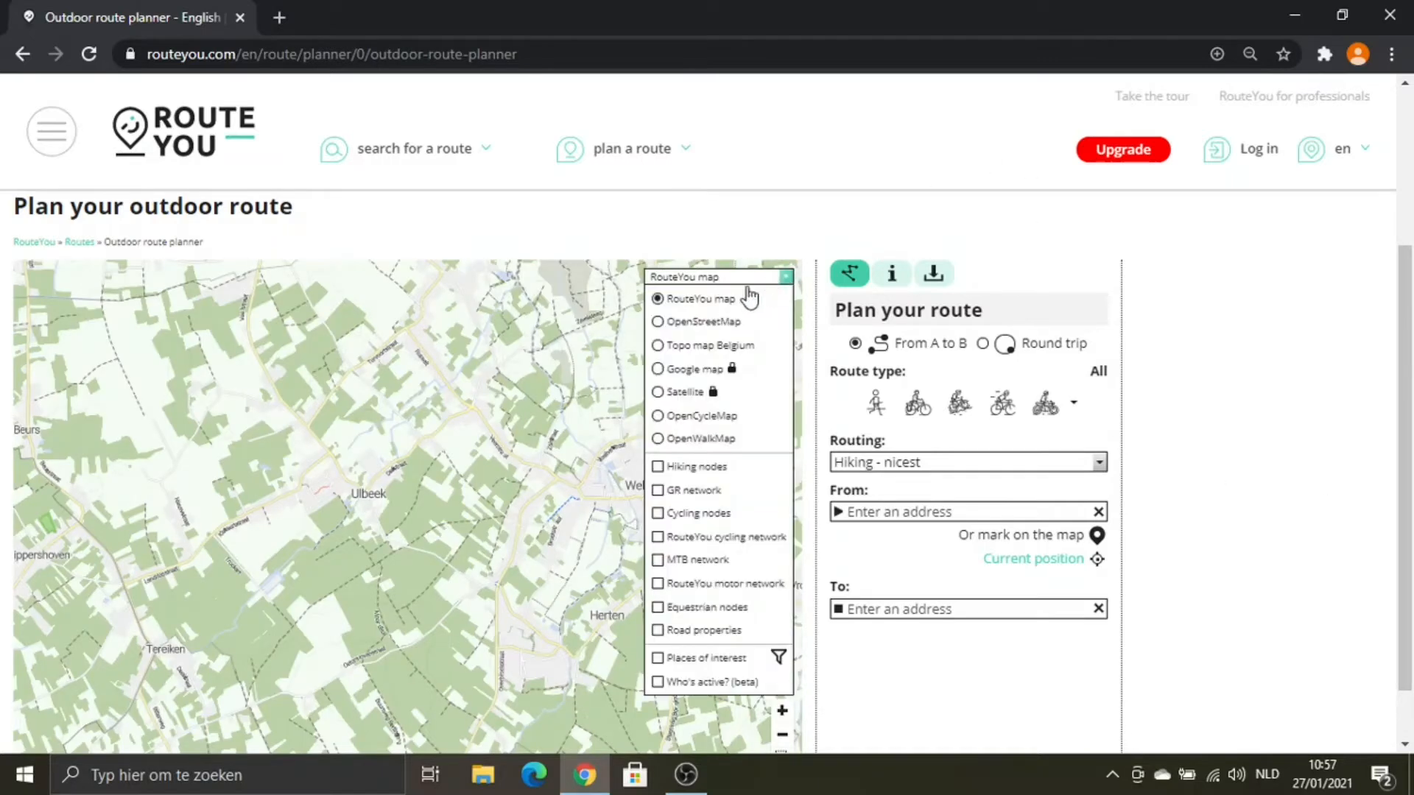
click(709, 321)
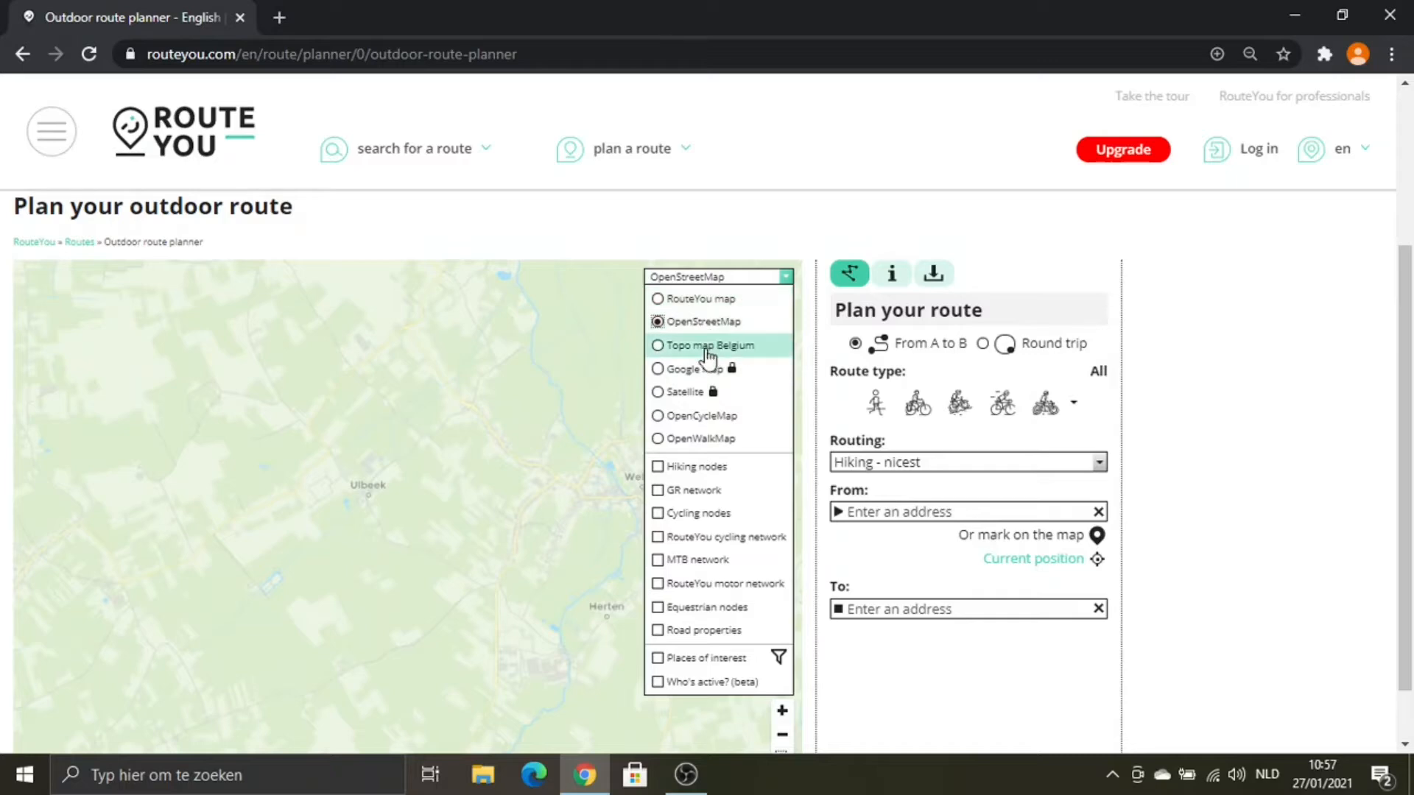
click(723, 346)
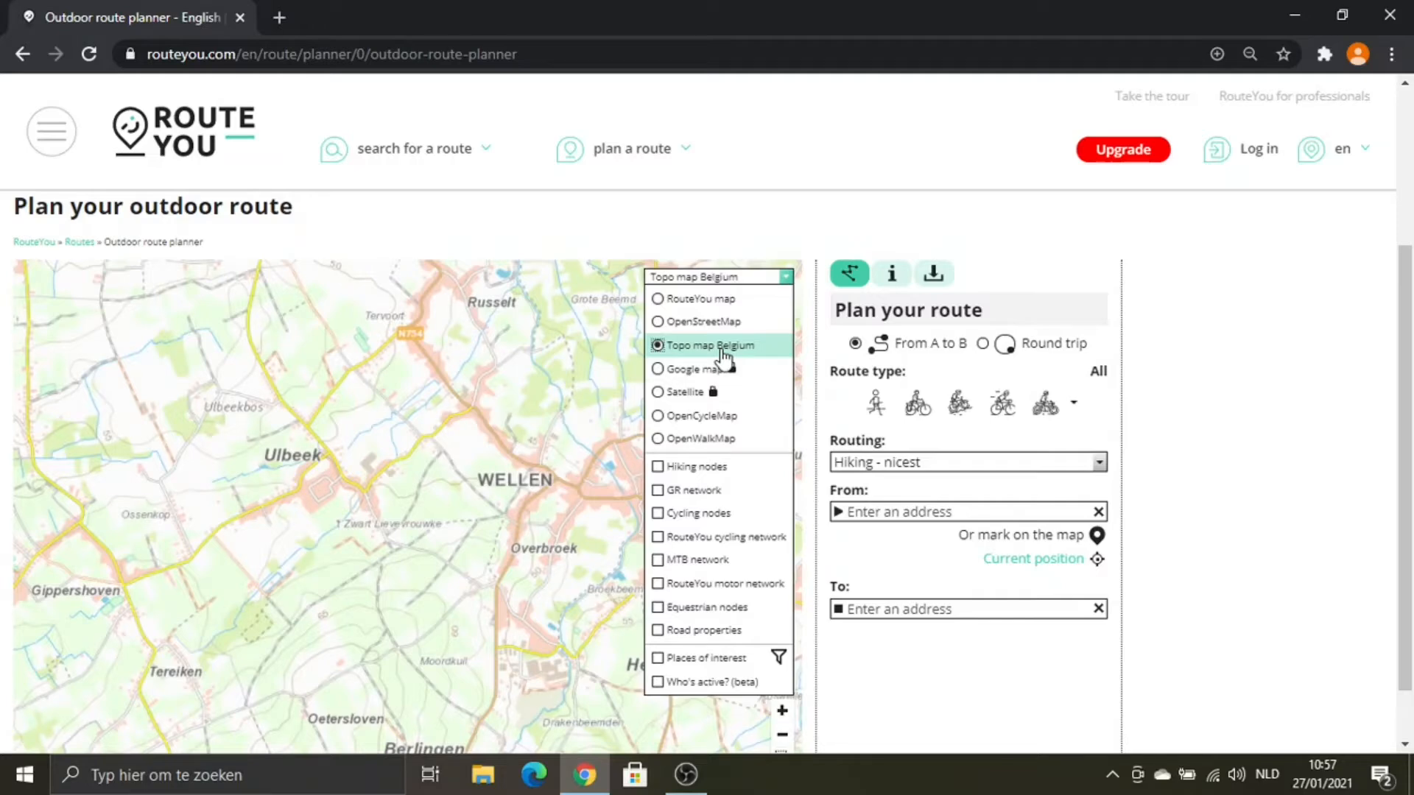
click(701, 418)
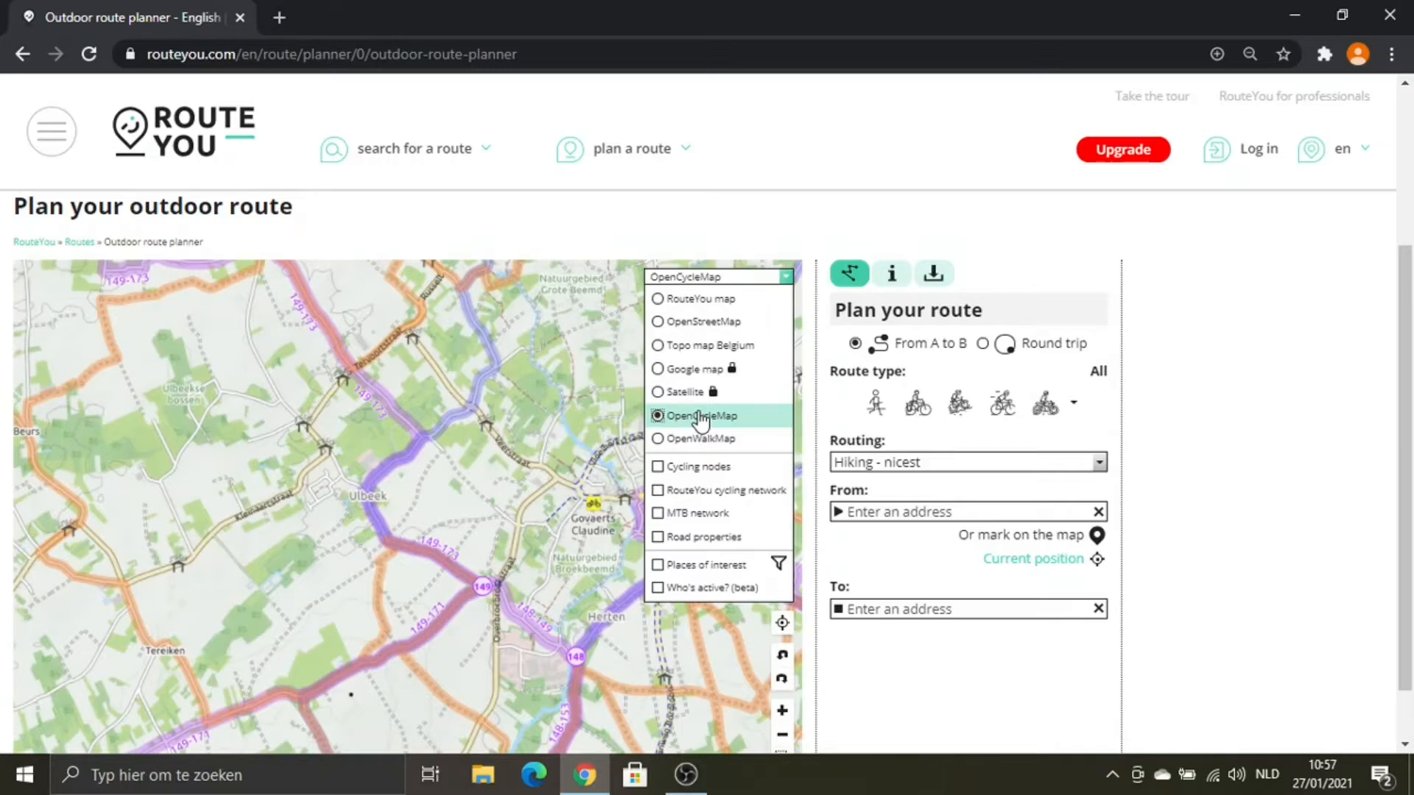
click(697, 440)
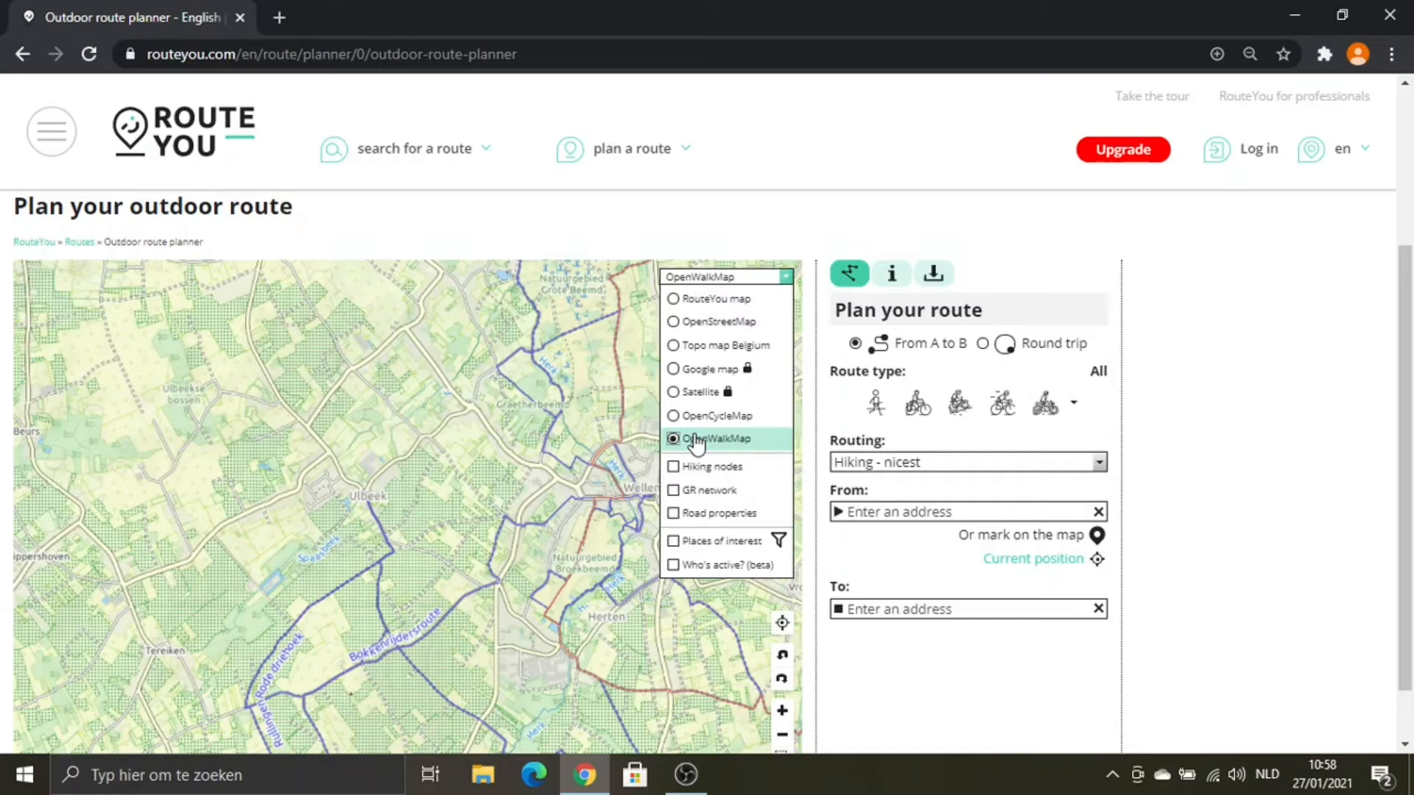
Mark the route's start in Ulbeek (about 50.841, 5.308) and its destination in Wellen (about 50.842, 5.336) on the map.
click(363, 495)
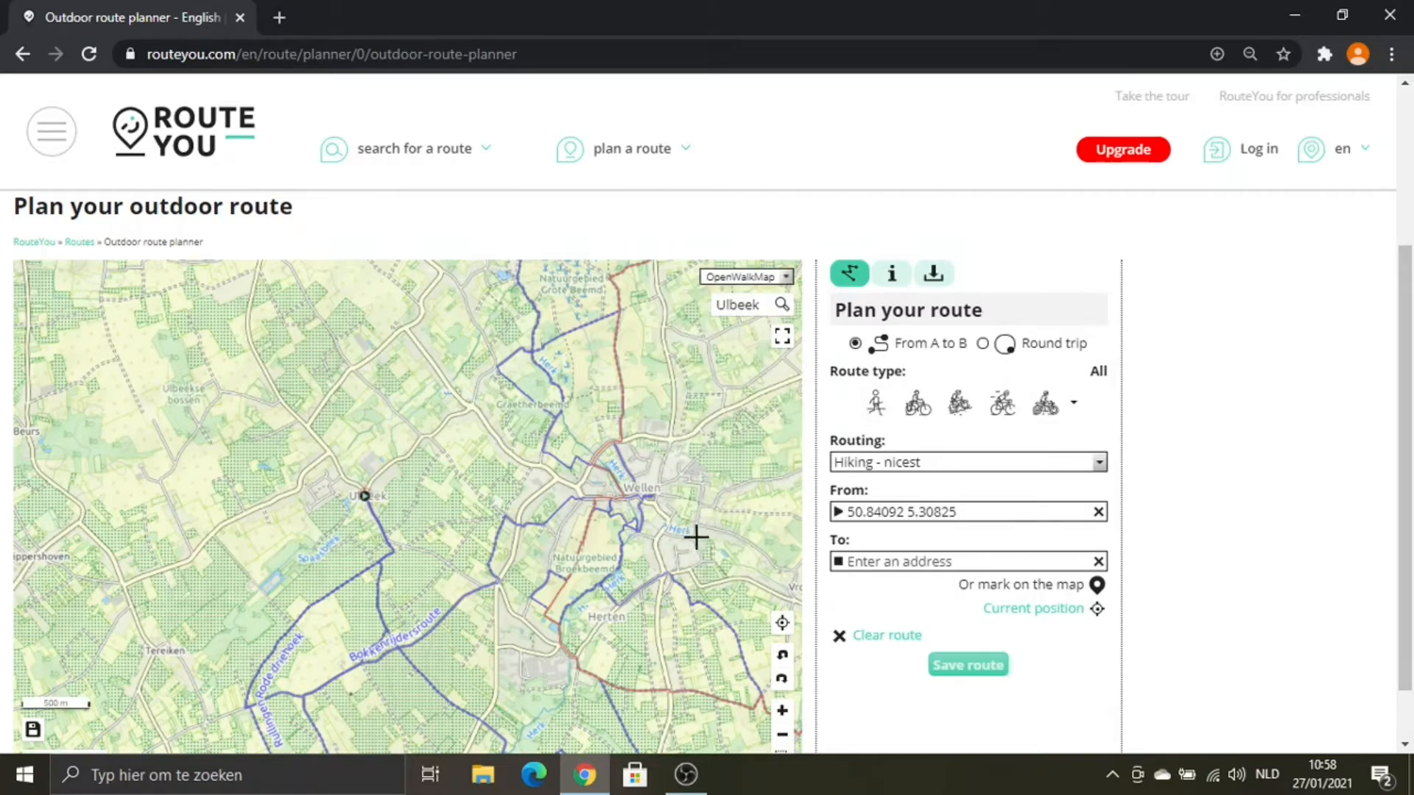
click(782, 712)
drag(727, 550, 413, 521)
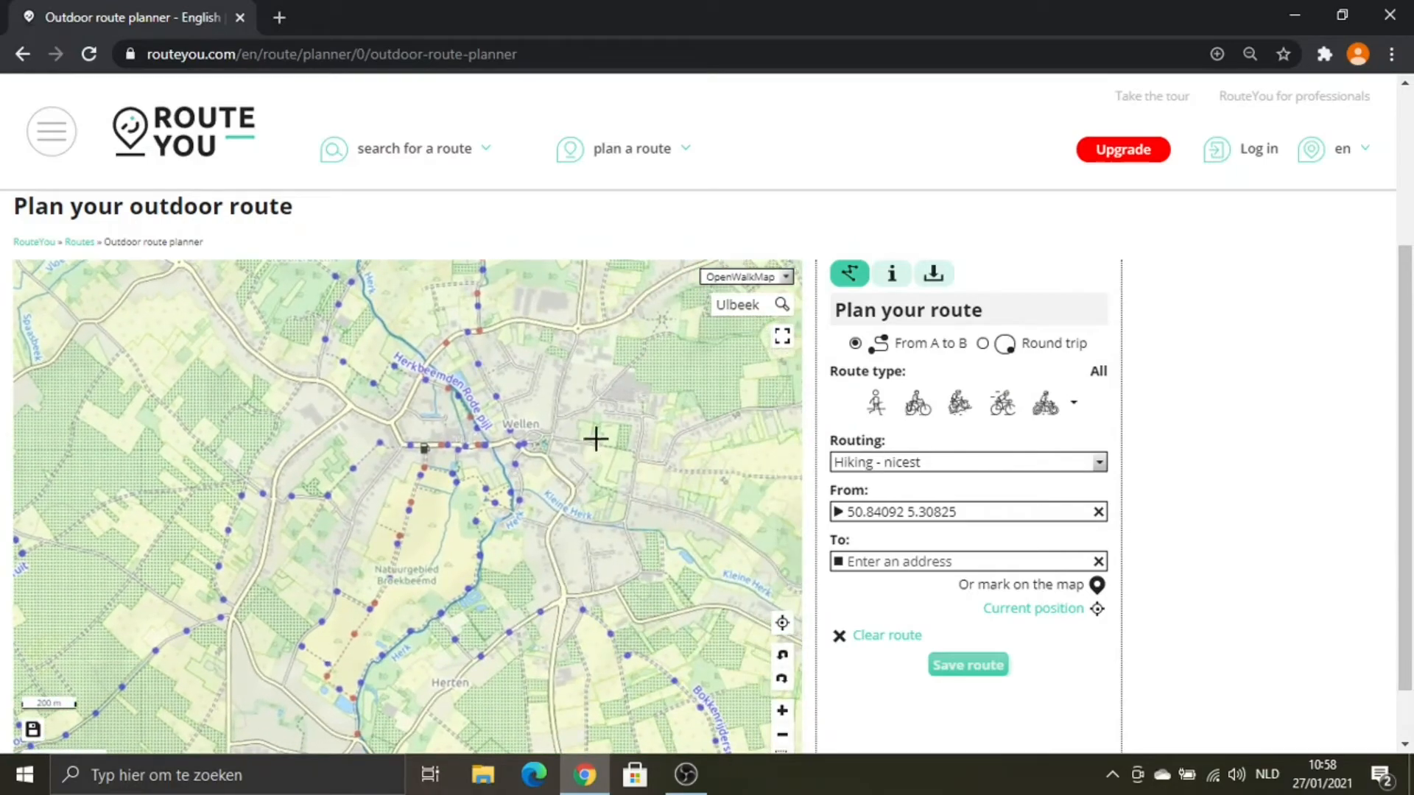
click(499, 396)
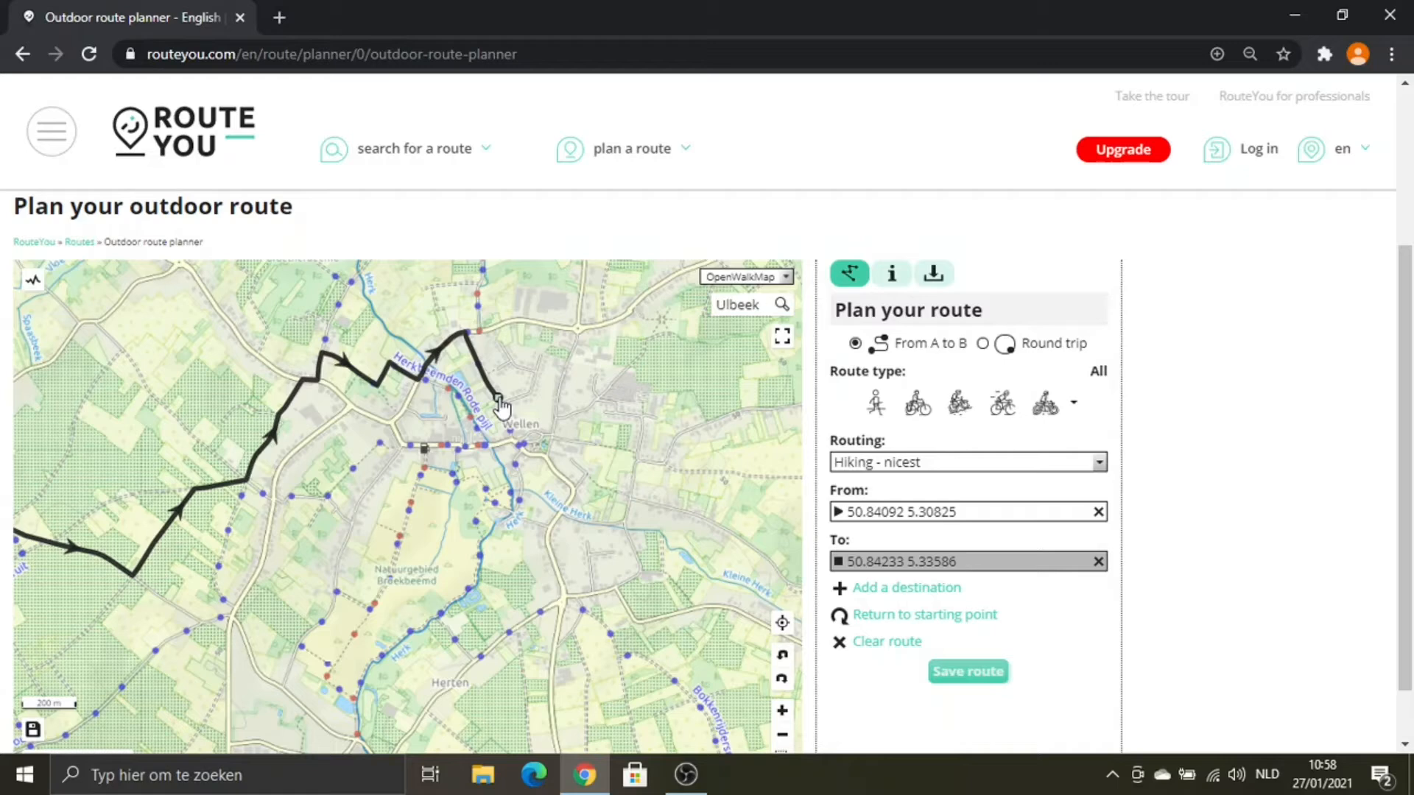
Review the full list of available routing options and keep Hiking - nicest selected.
click(1099, 464)
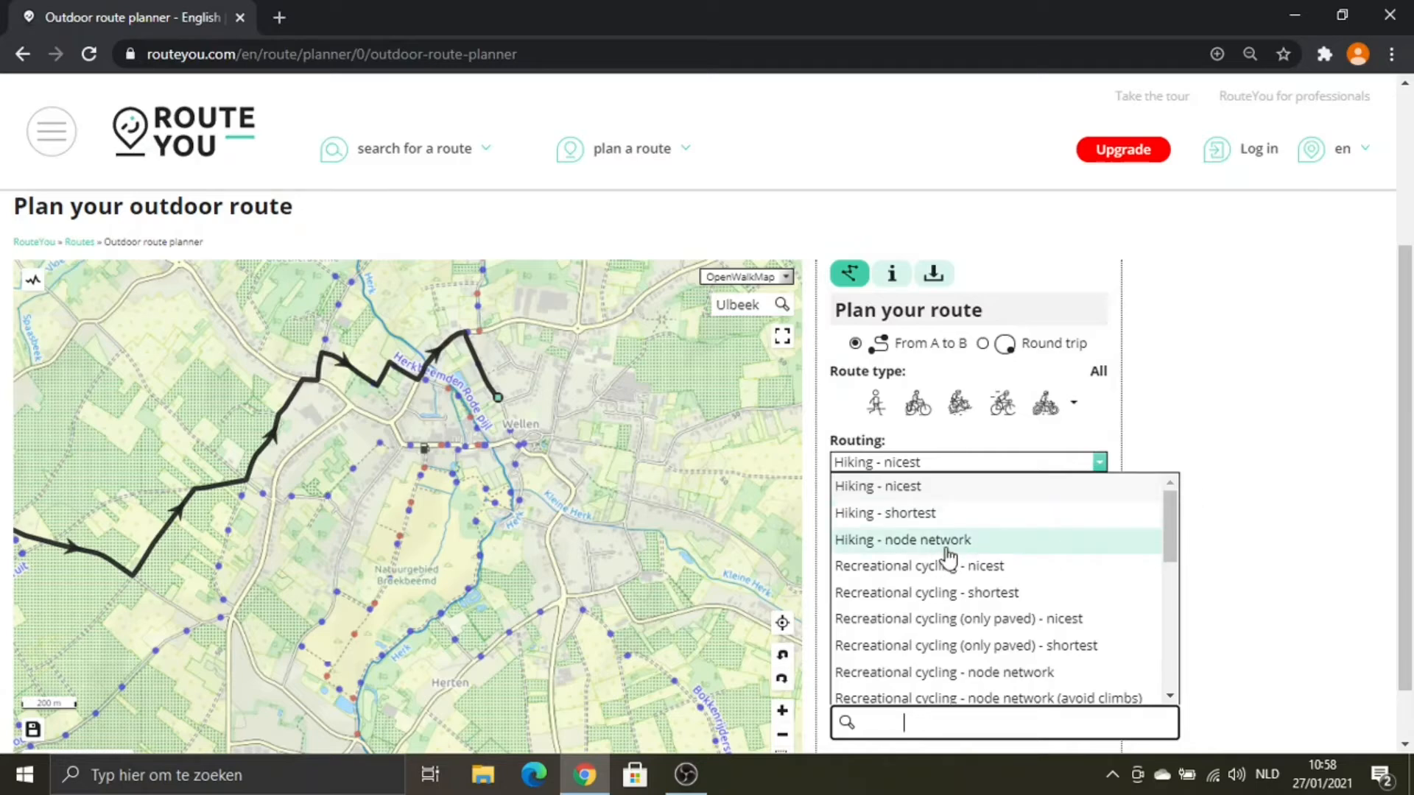
drag(1168, 511, 1184, 654)
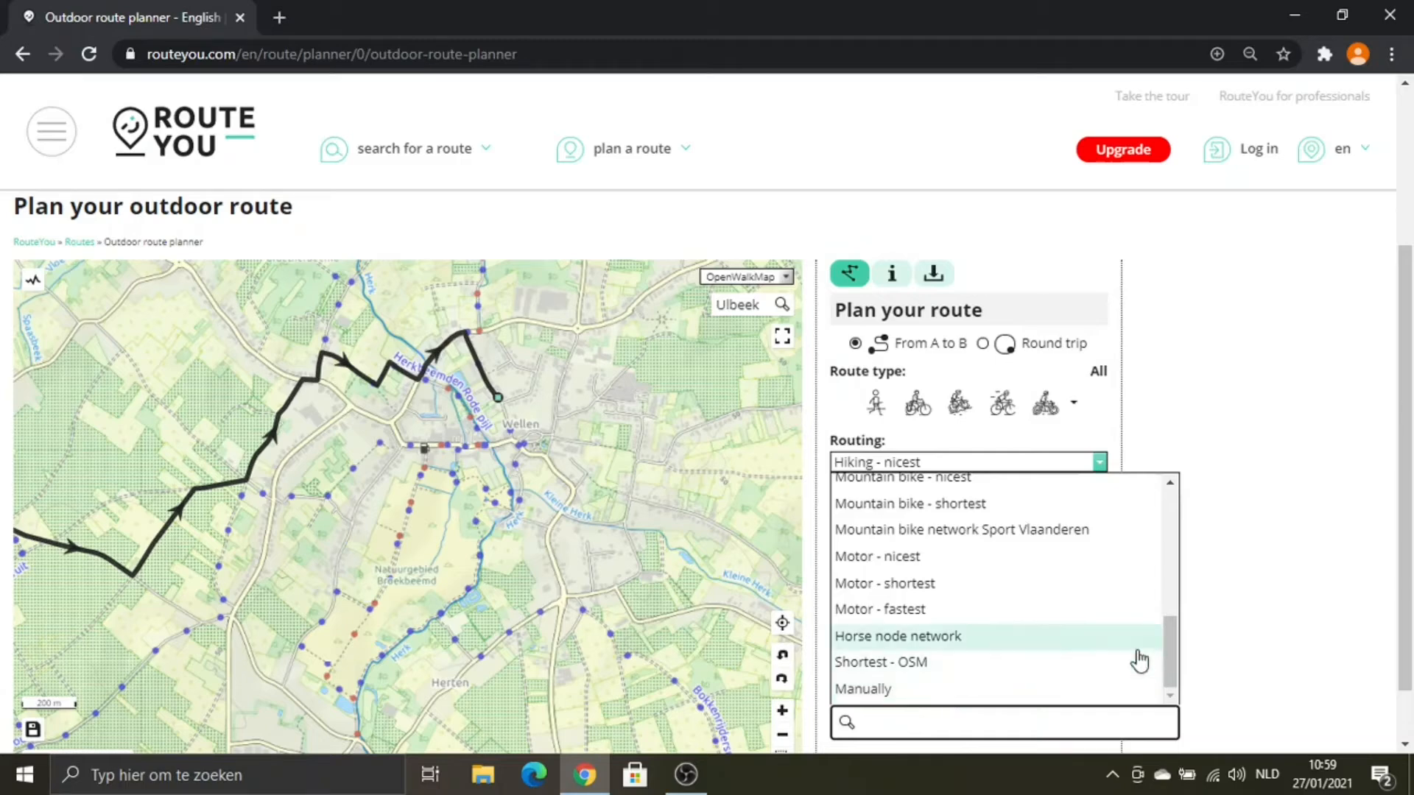
drag(1163, 657, 1212, 489)
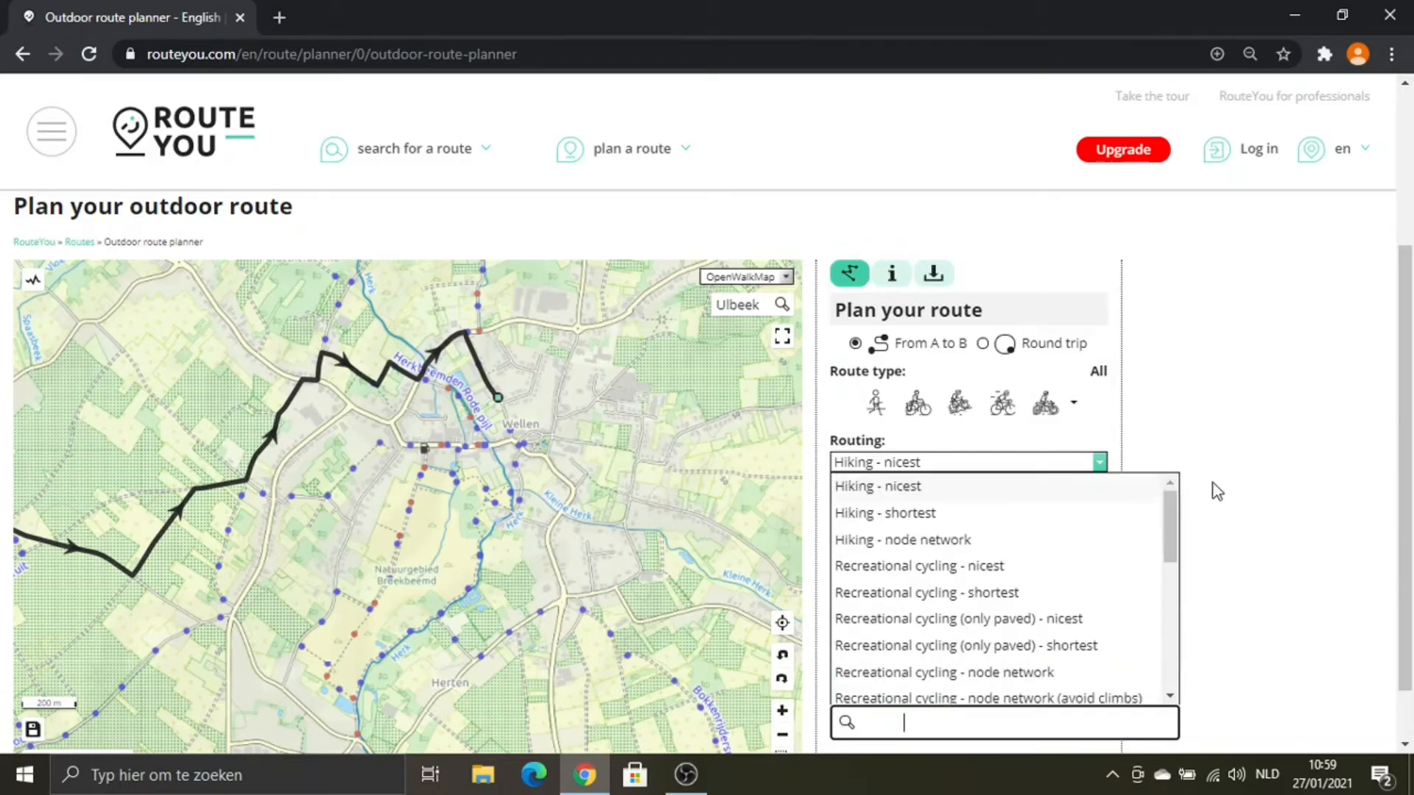
click(876, 489)
Reroute the walk through a via point on the Bokkenrijdersroute south of Ulbeek, at about 50.831, 5.312.
drag(496, 495, 630, 523)
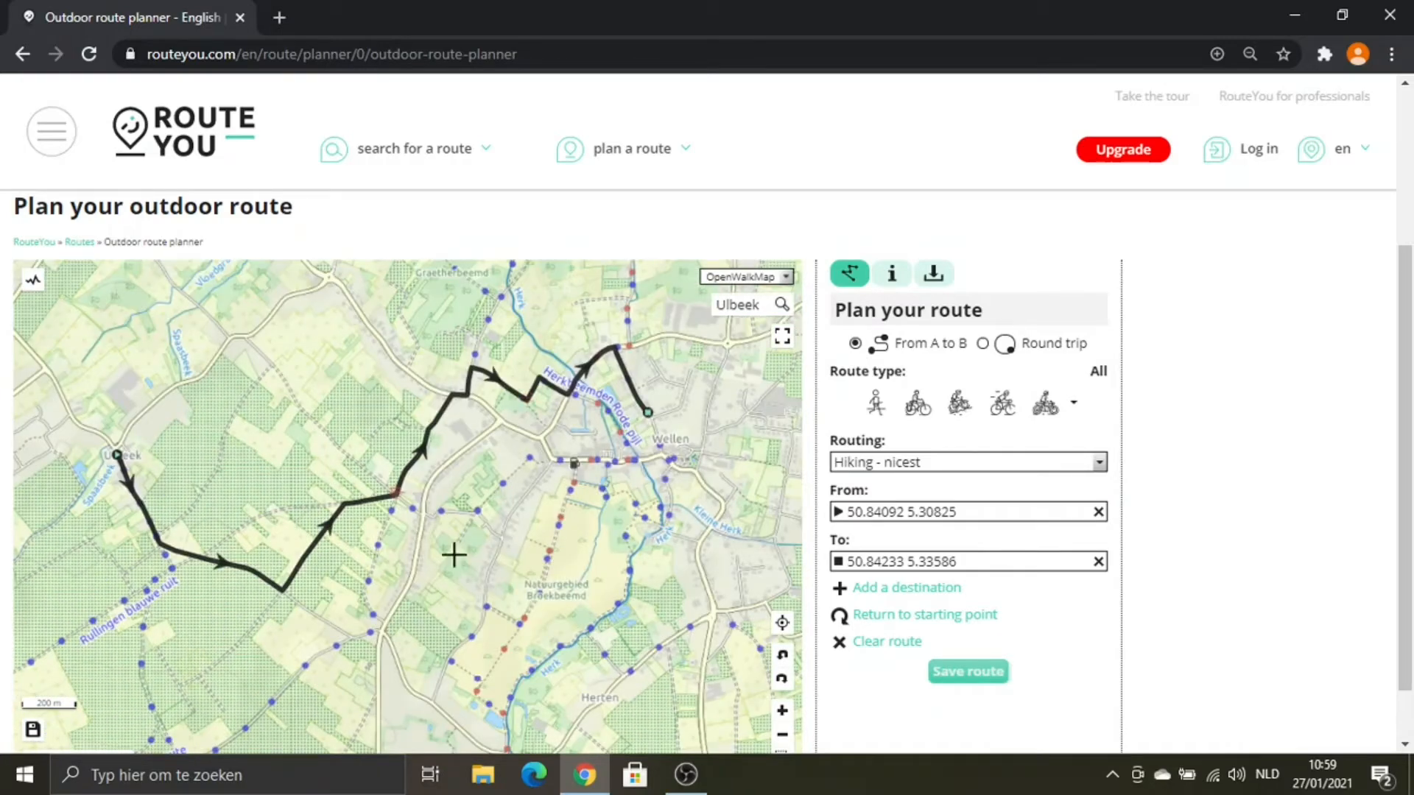
drag(531, 620, 570, 519)
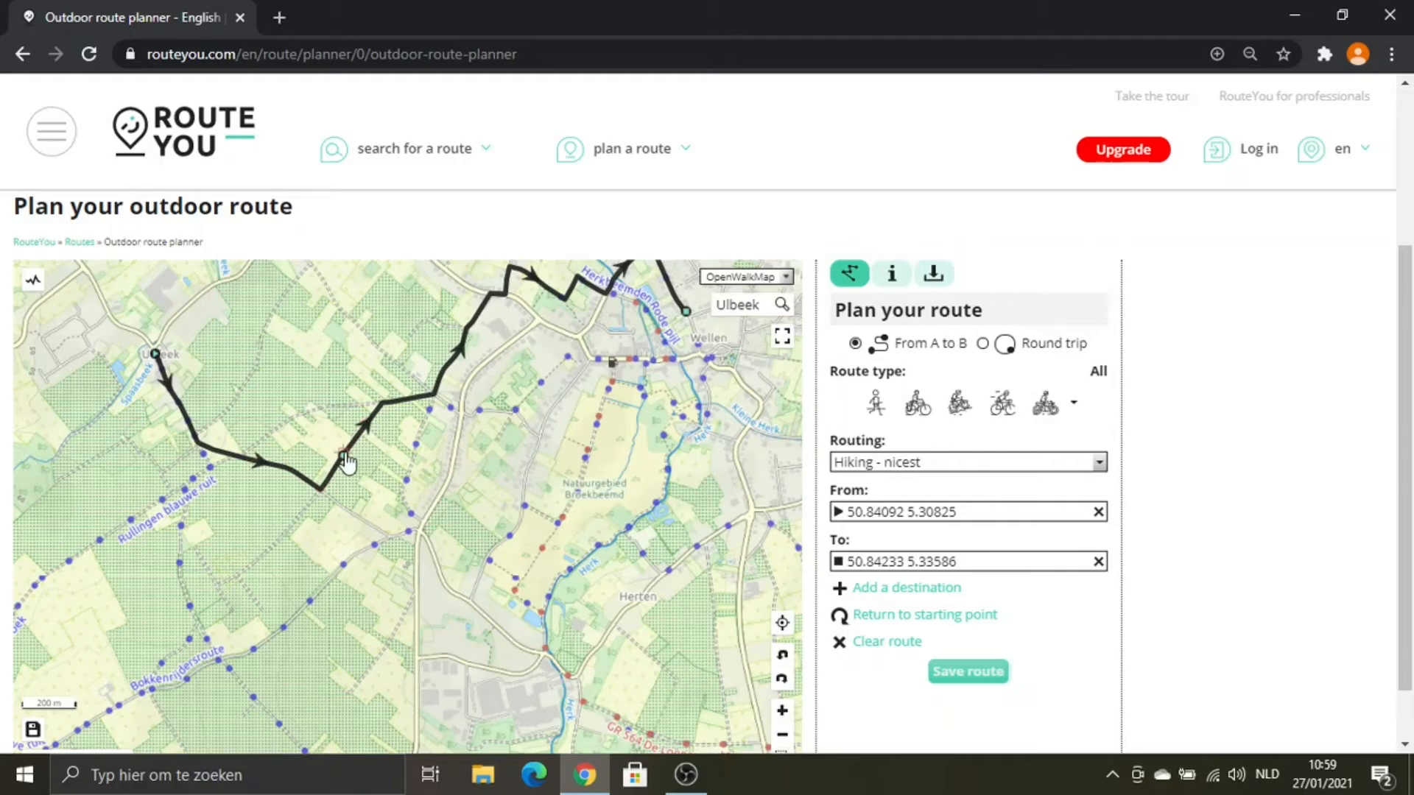
drag(346, 466, 221, 669)
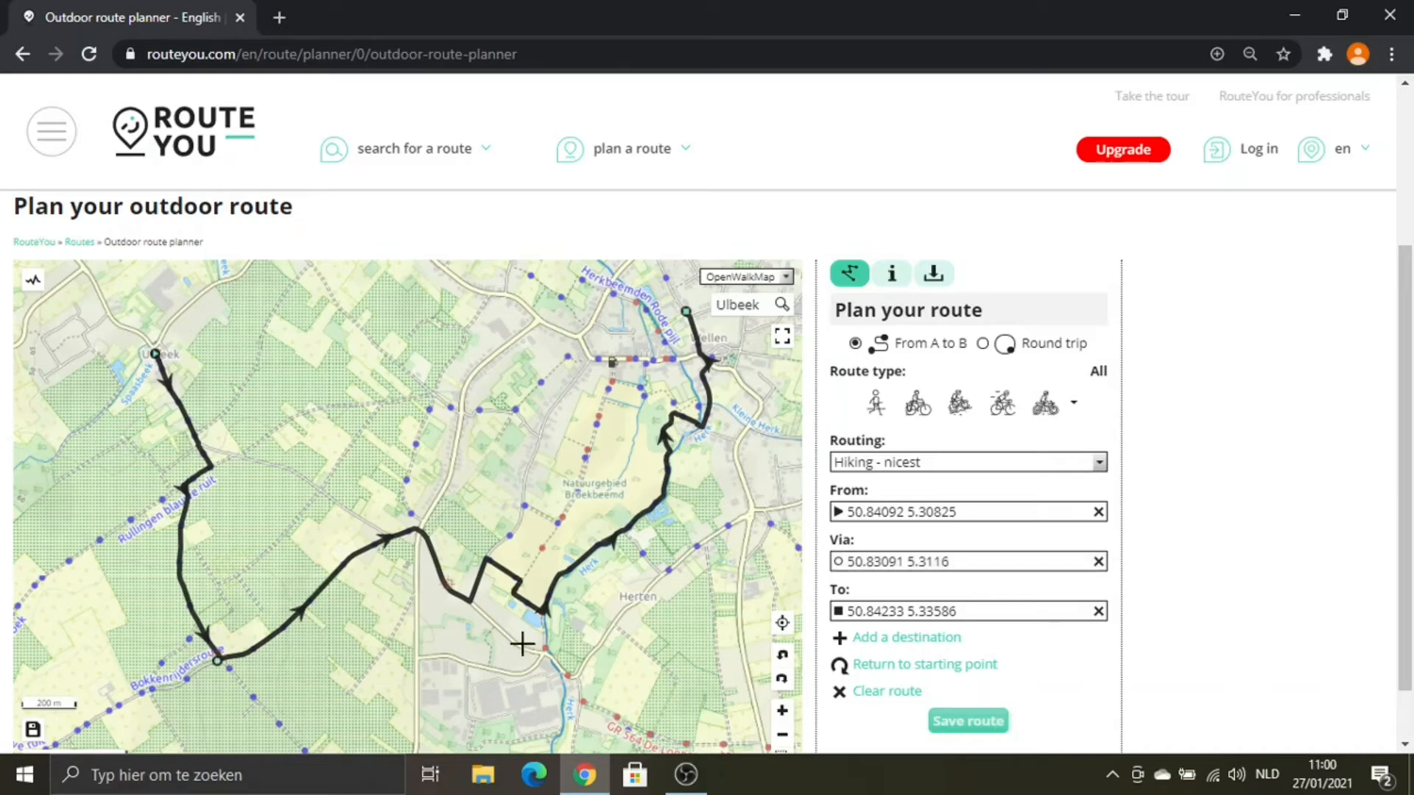
Apply Hiking - shortest routing to the next modifications only and make the route return to its starting point.
click(1101, 464)
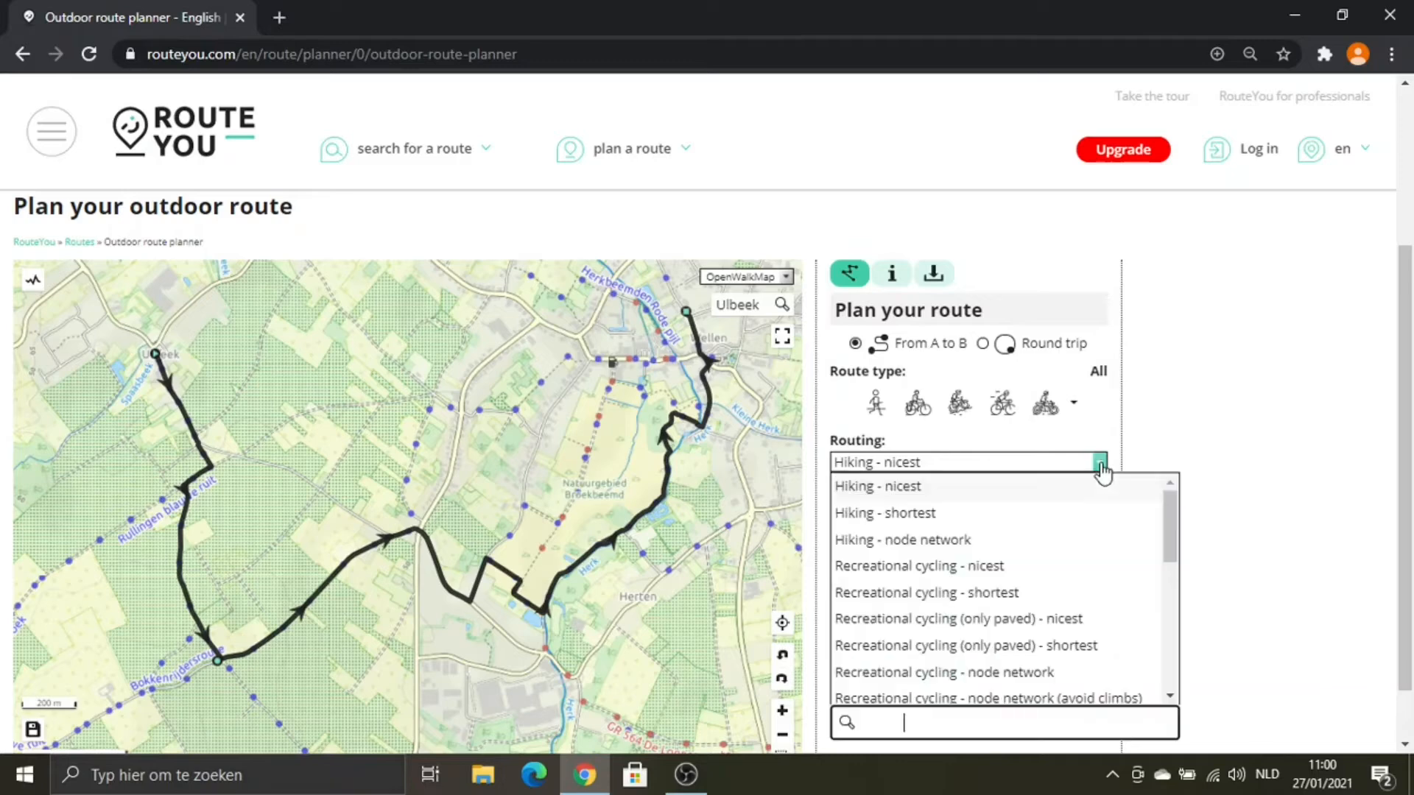
click(926, 514)
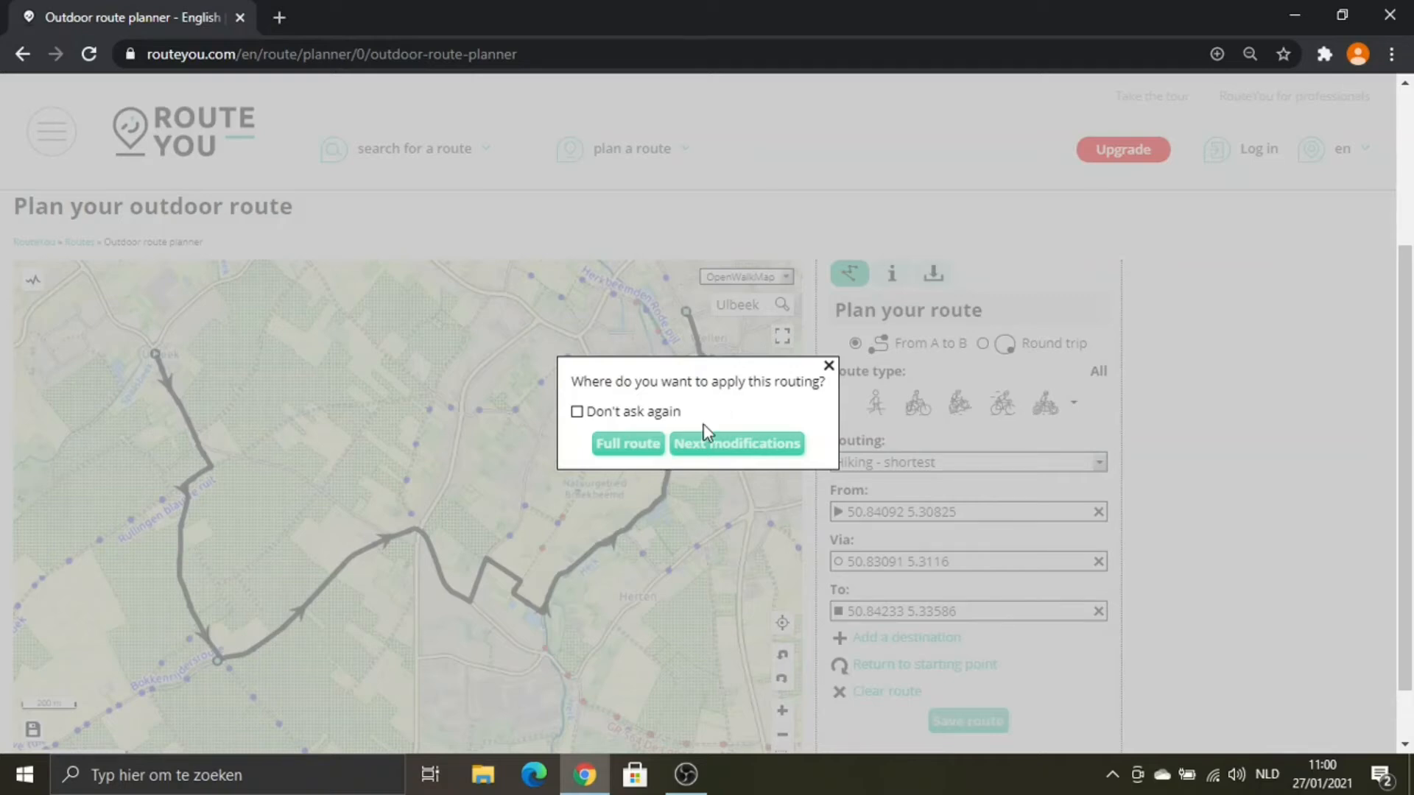
click(729, 445)
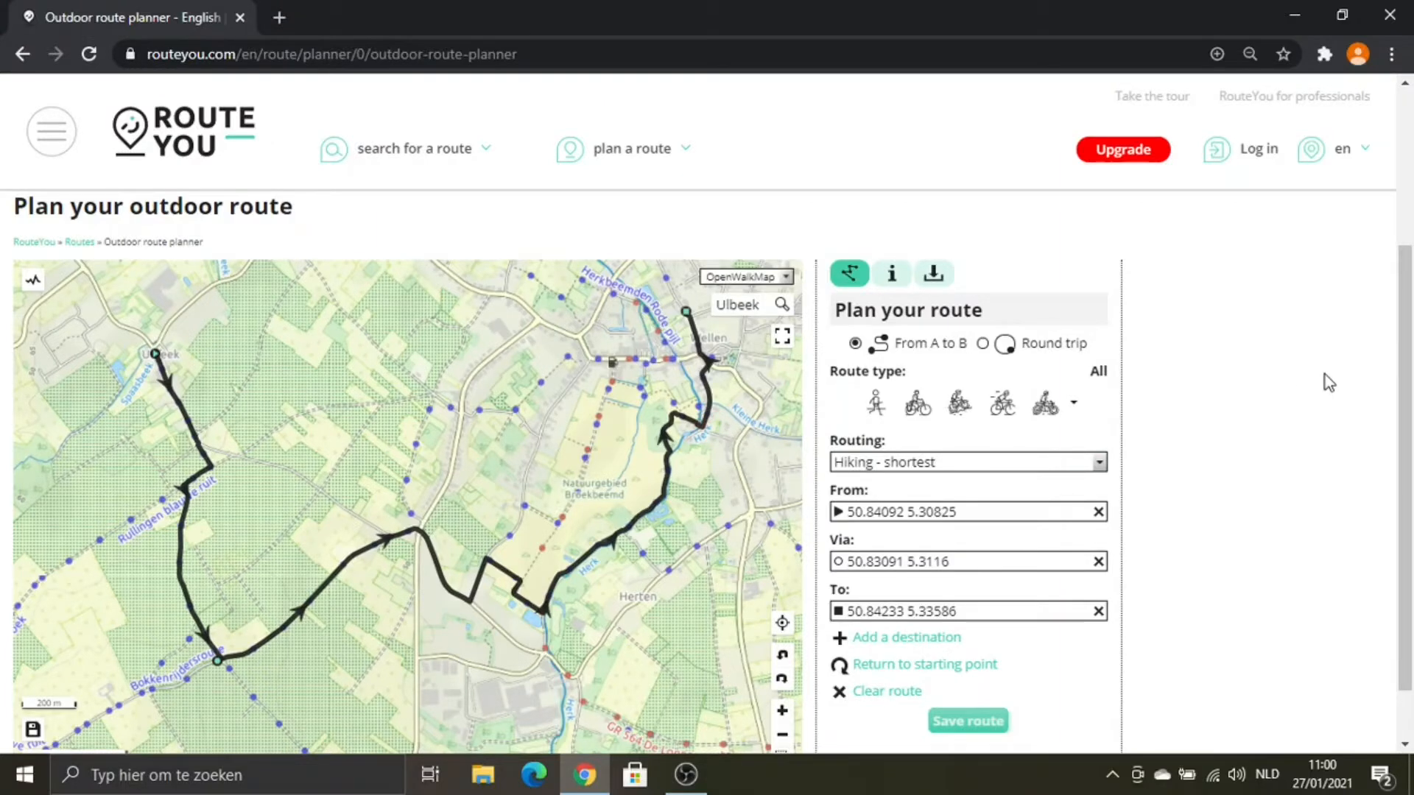
scroll(1411, 298, down, 2)
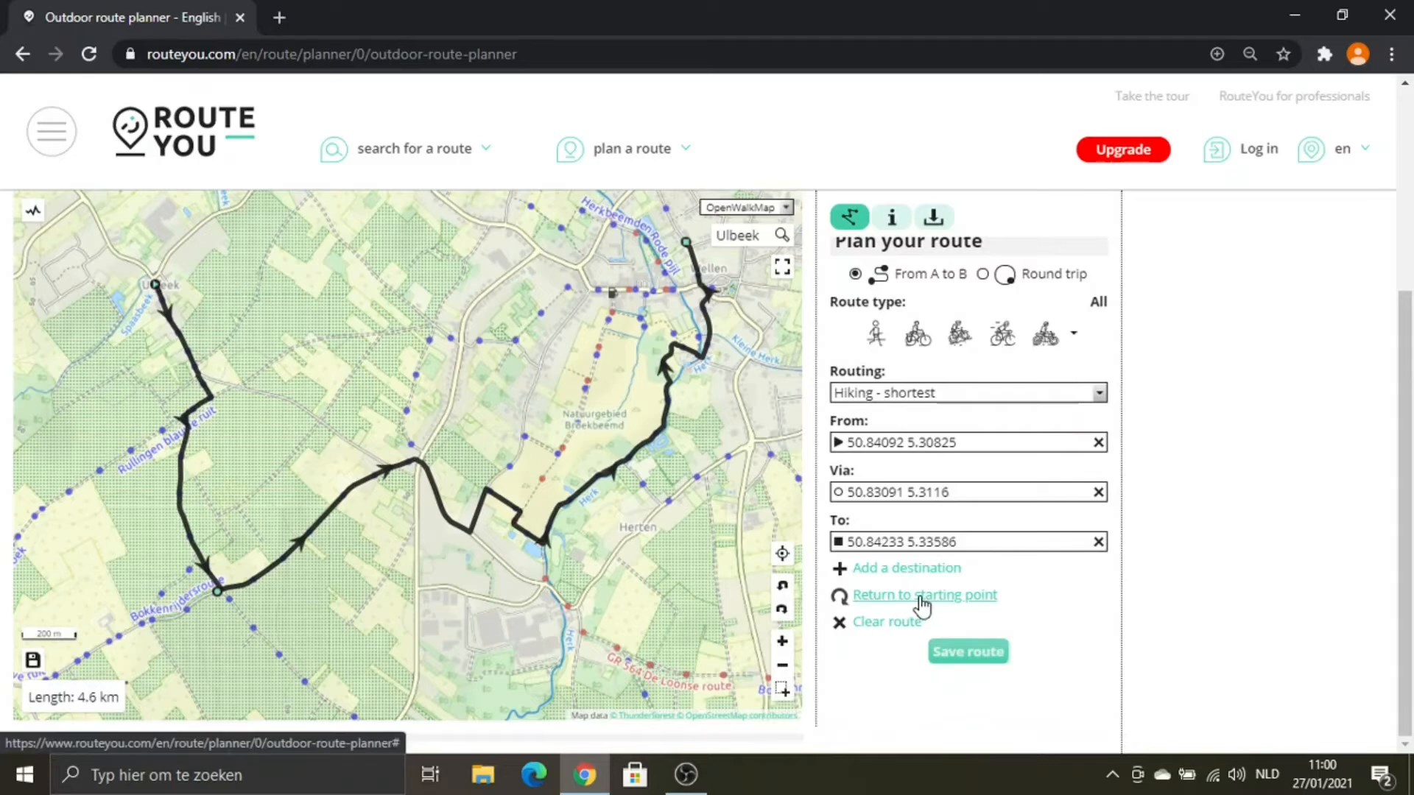
click(920, 598)
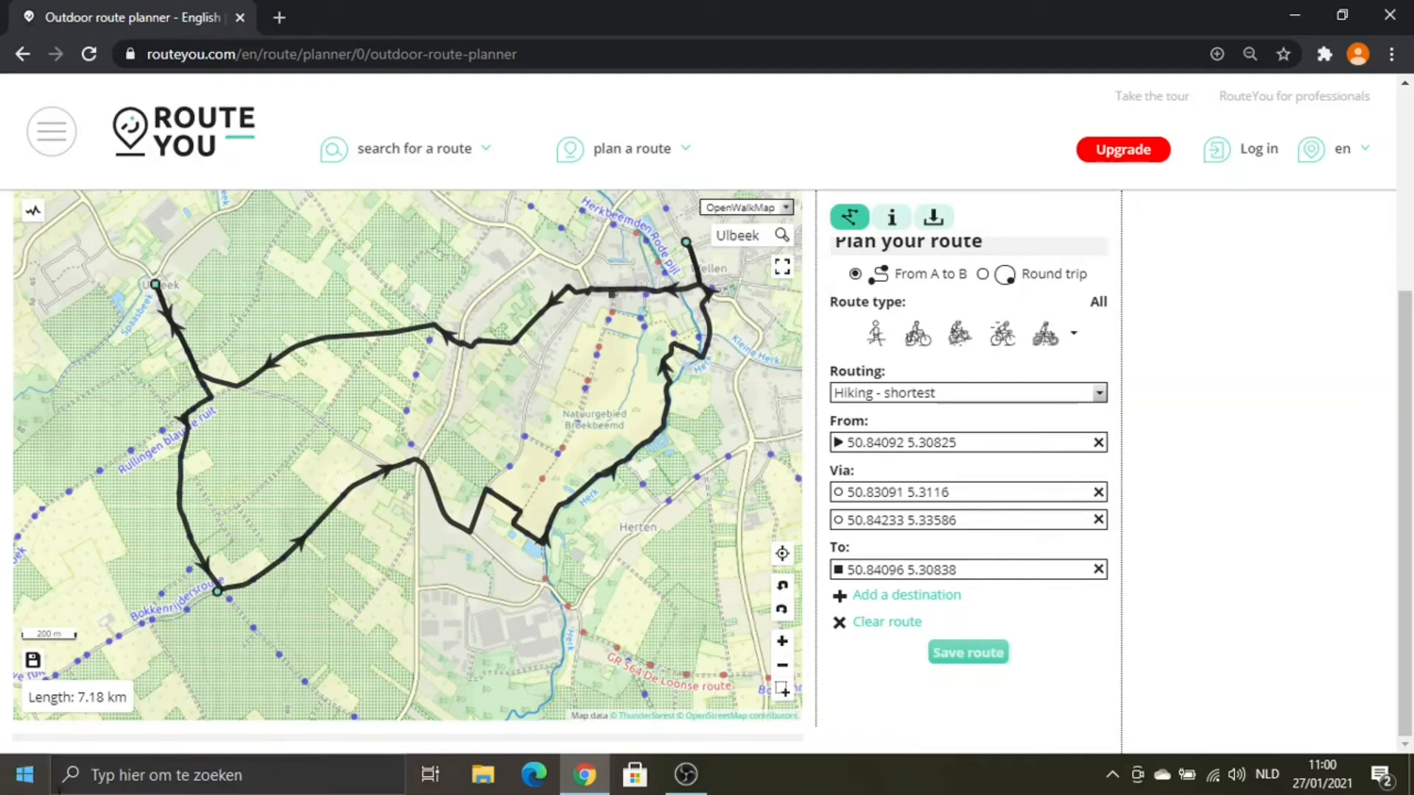
Save the route to the public account under the name "Post Office walk 7K".
click(1001, 657)
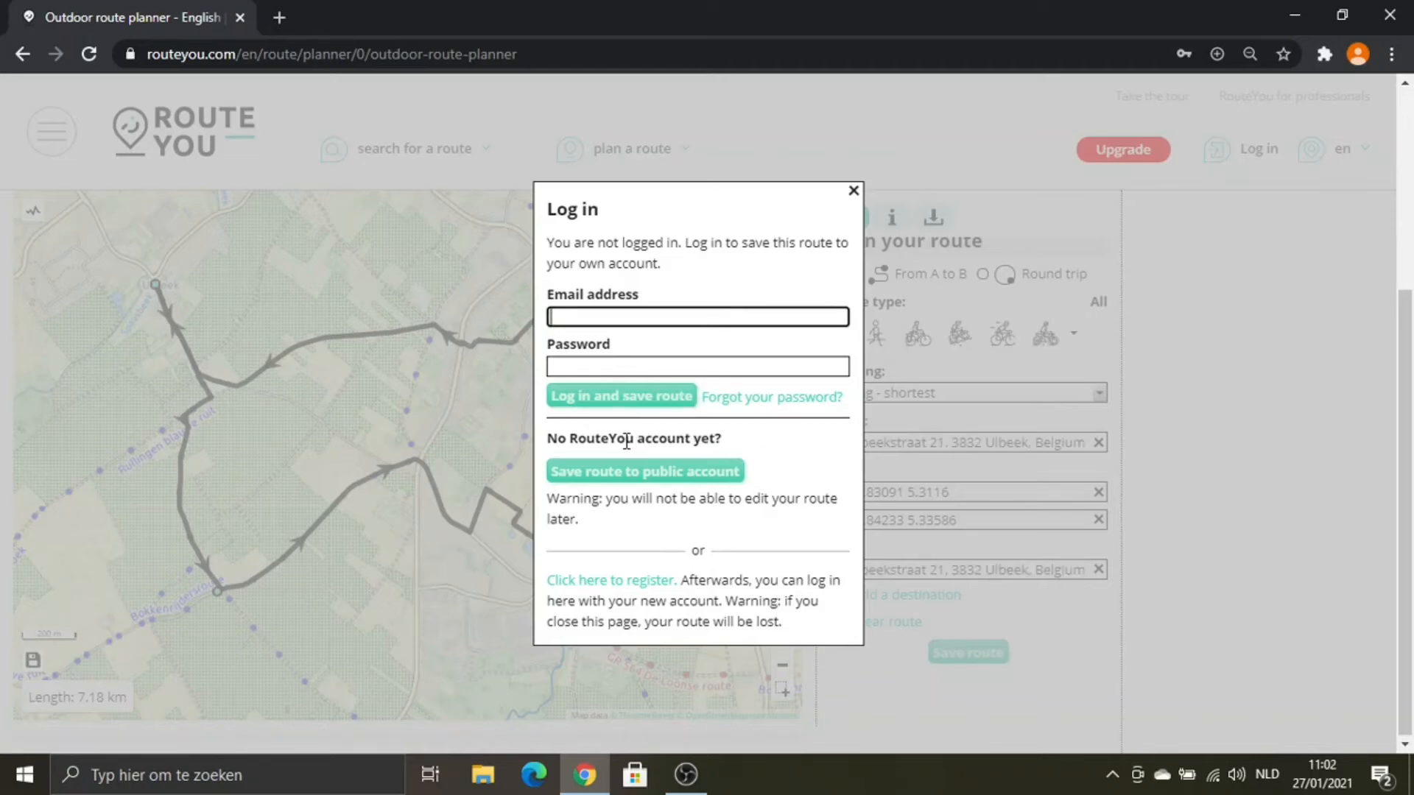
click(637, 480)
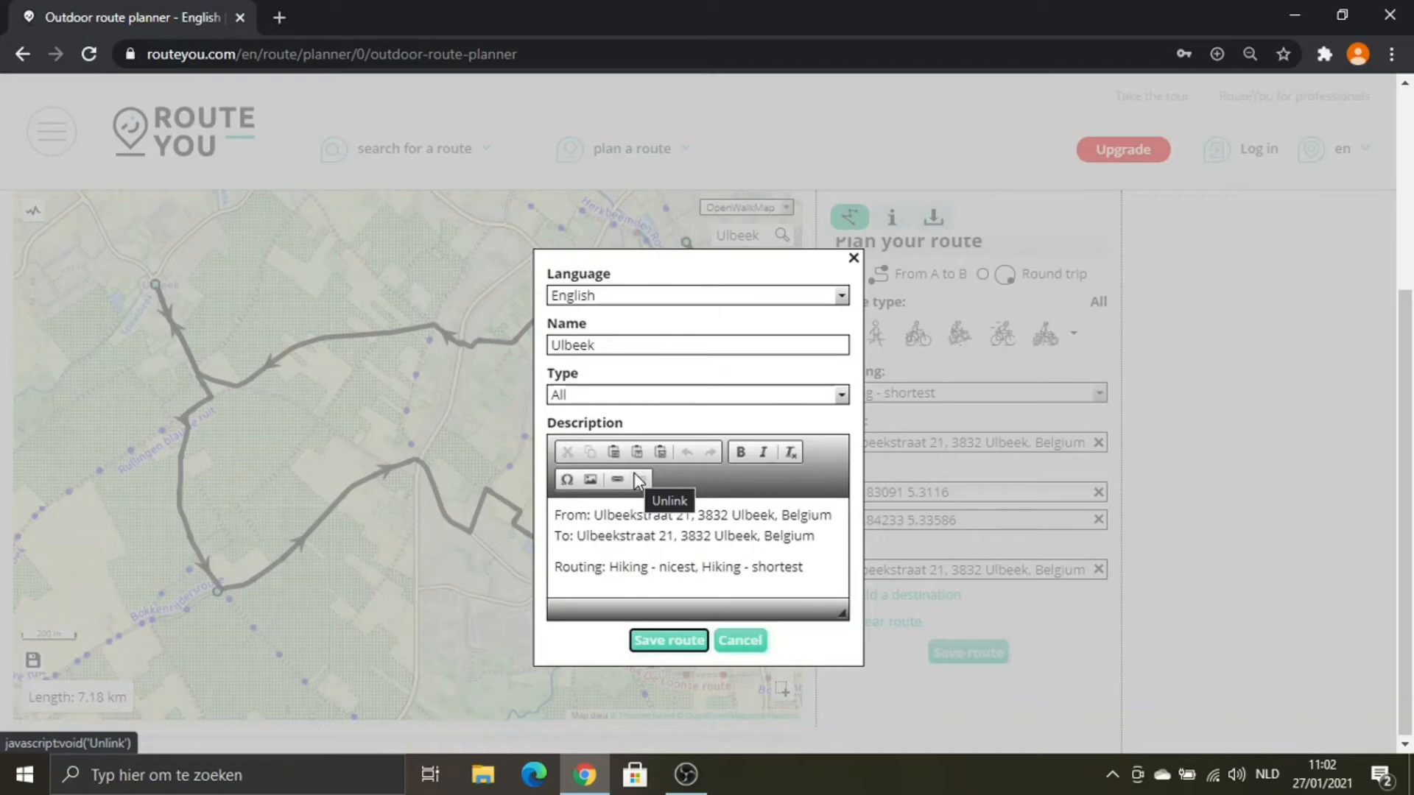
double_click(603, 346)
key(BackSpace)
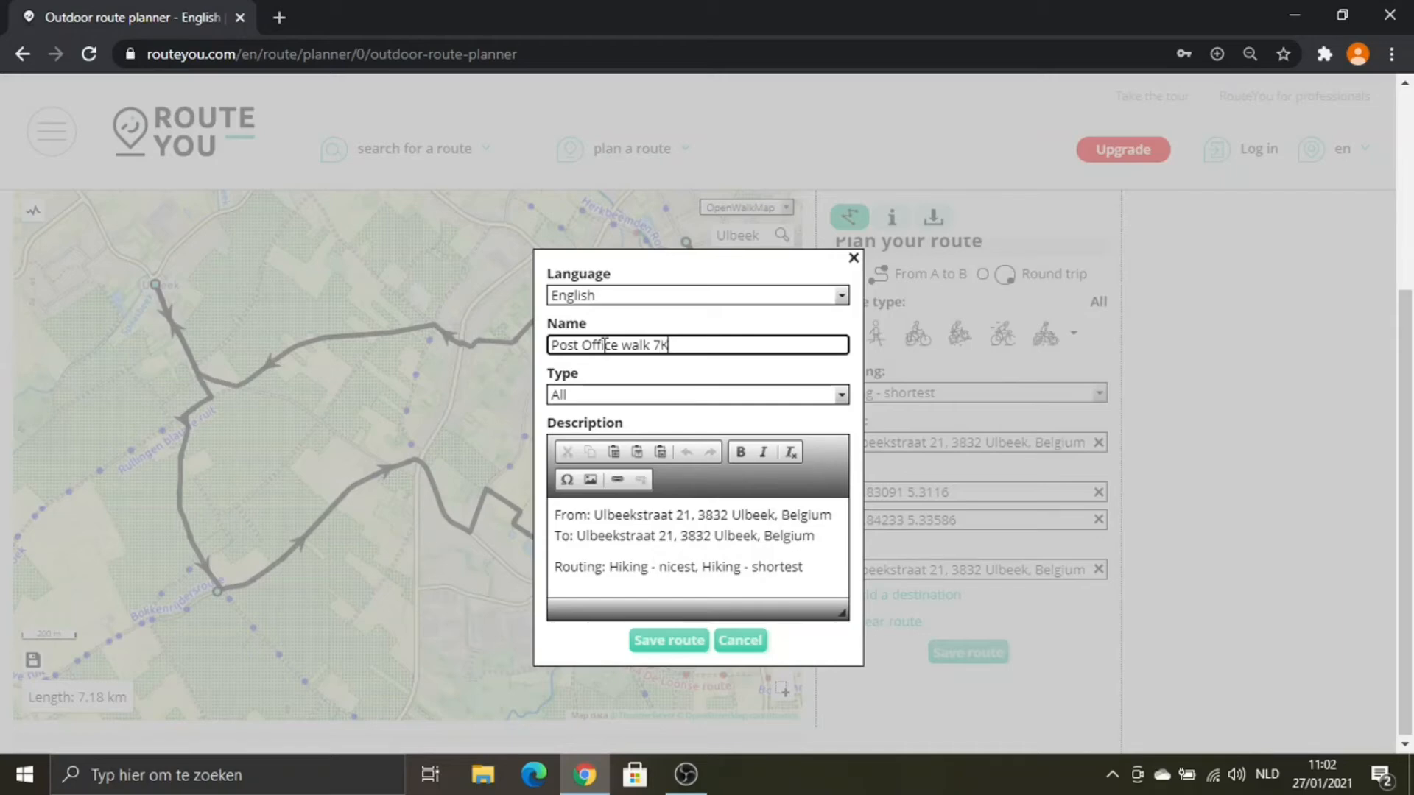
click(678, 646)
Download the saved route as a GPX file.
drag(1411, 326, 1412, 368)
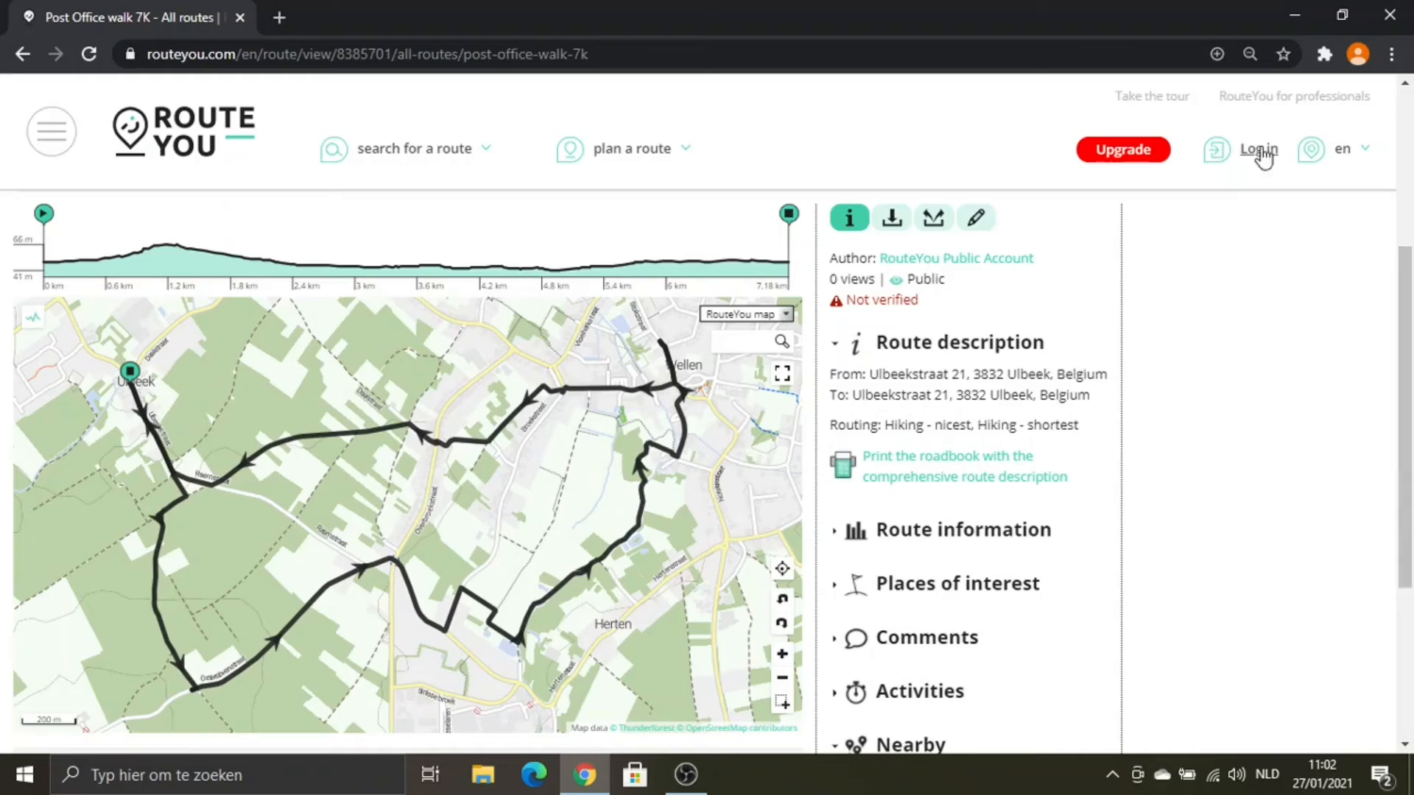
click(893, 219)
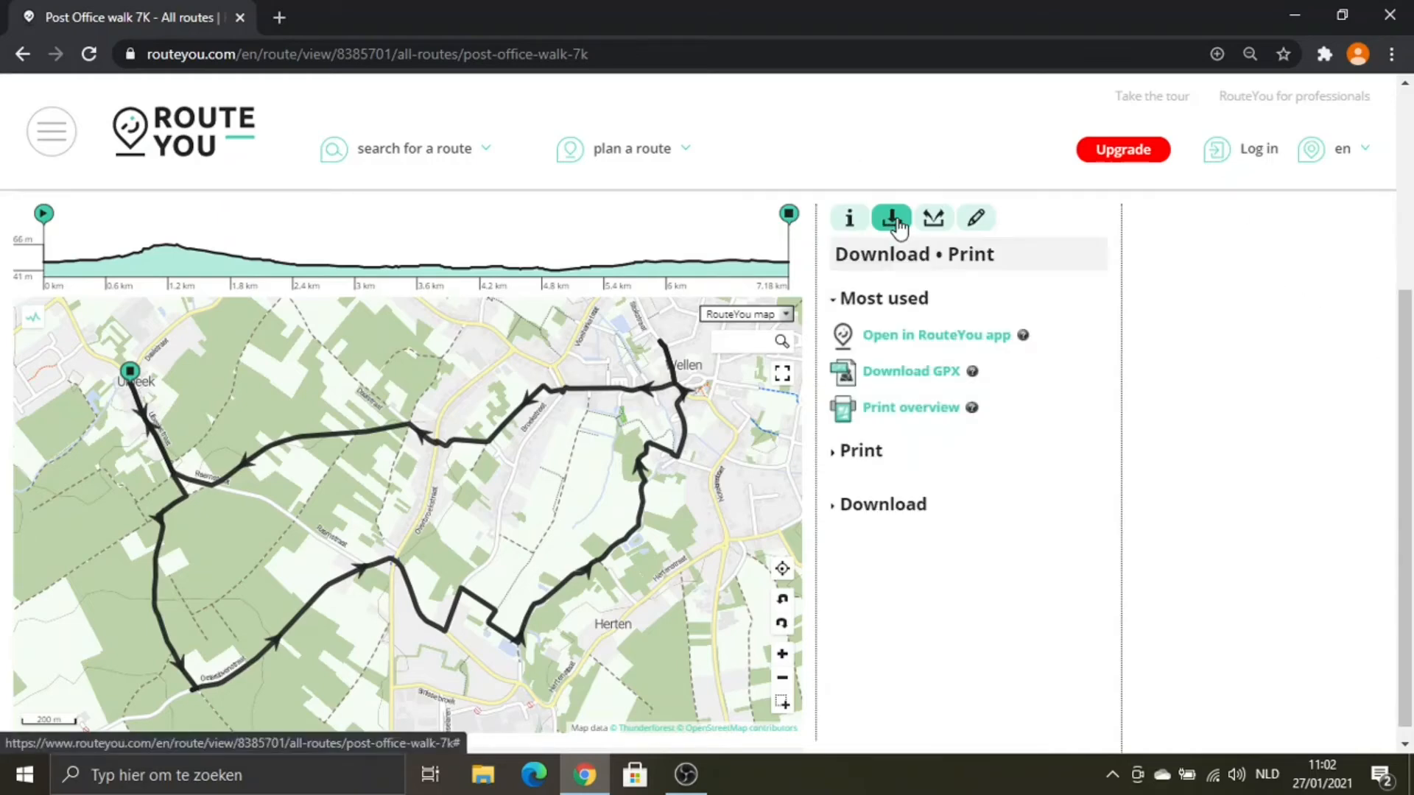
click(898, 374)
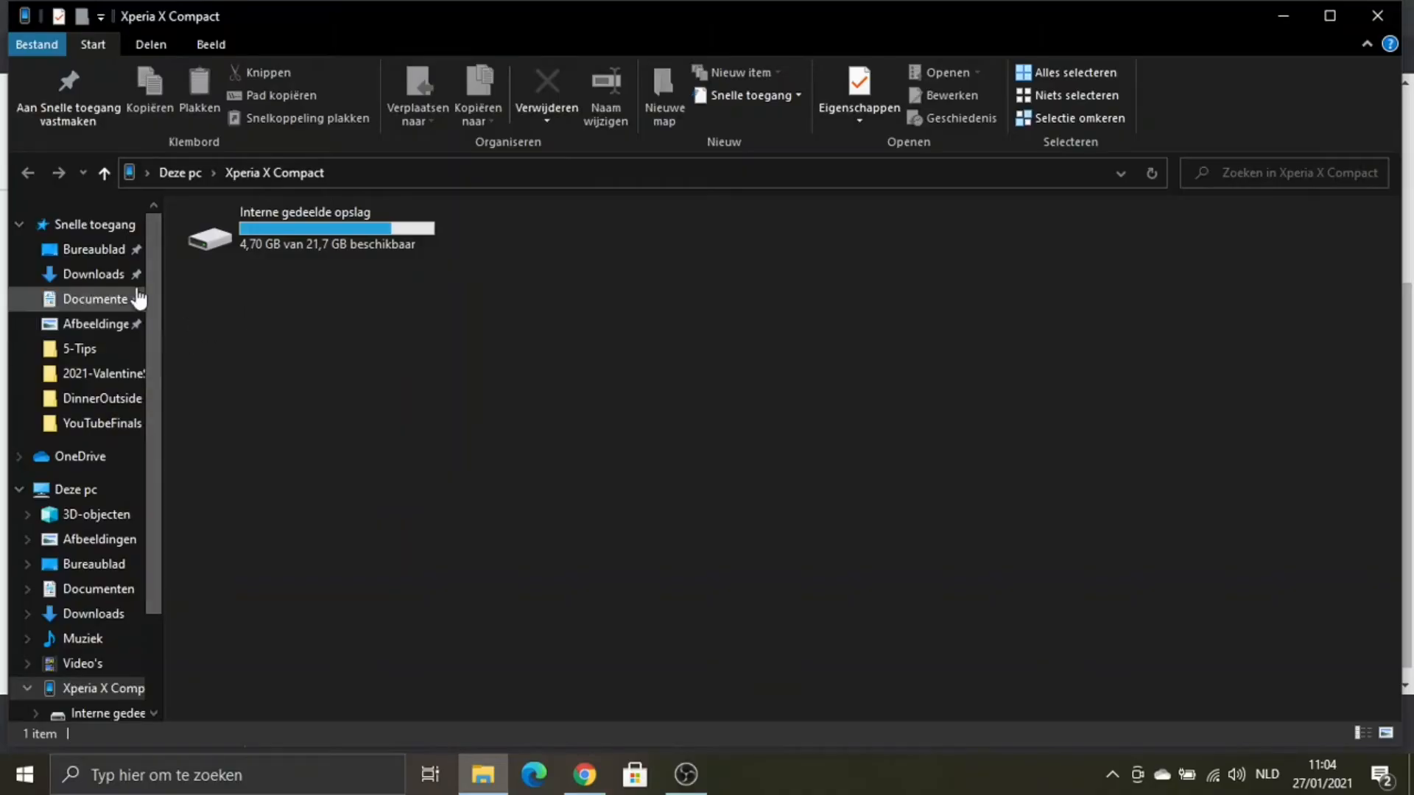
Copy the file routeyou-post-office-walk-7k.gpx from the Downloads folder in File Explorer.
click(111, 282)
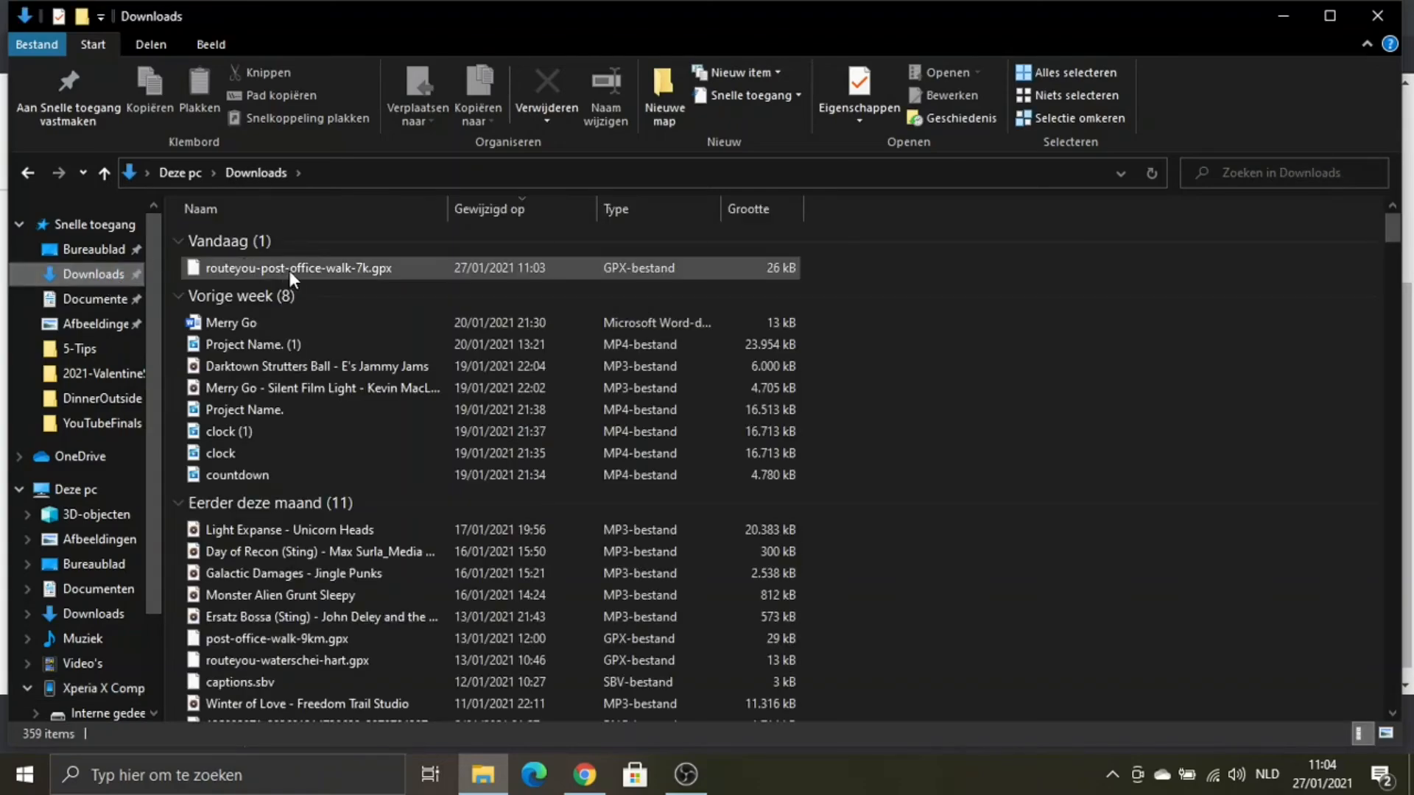
right_click(302, 268)
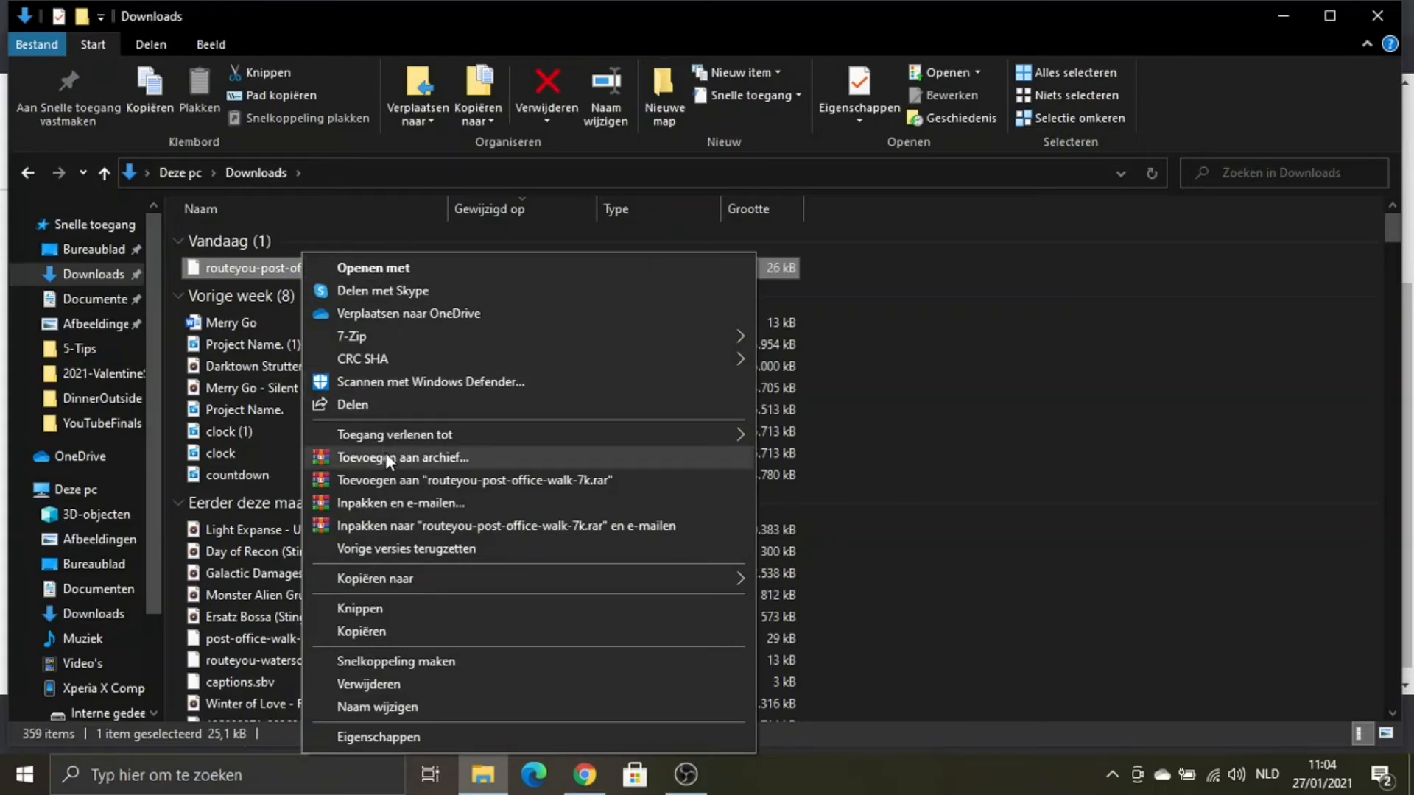
click(374, 628)
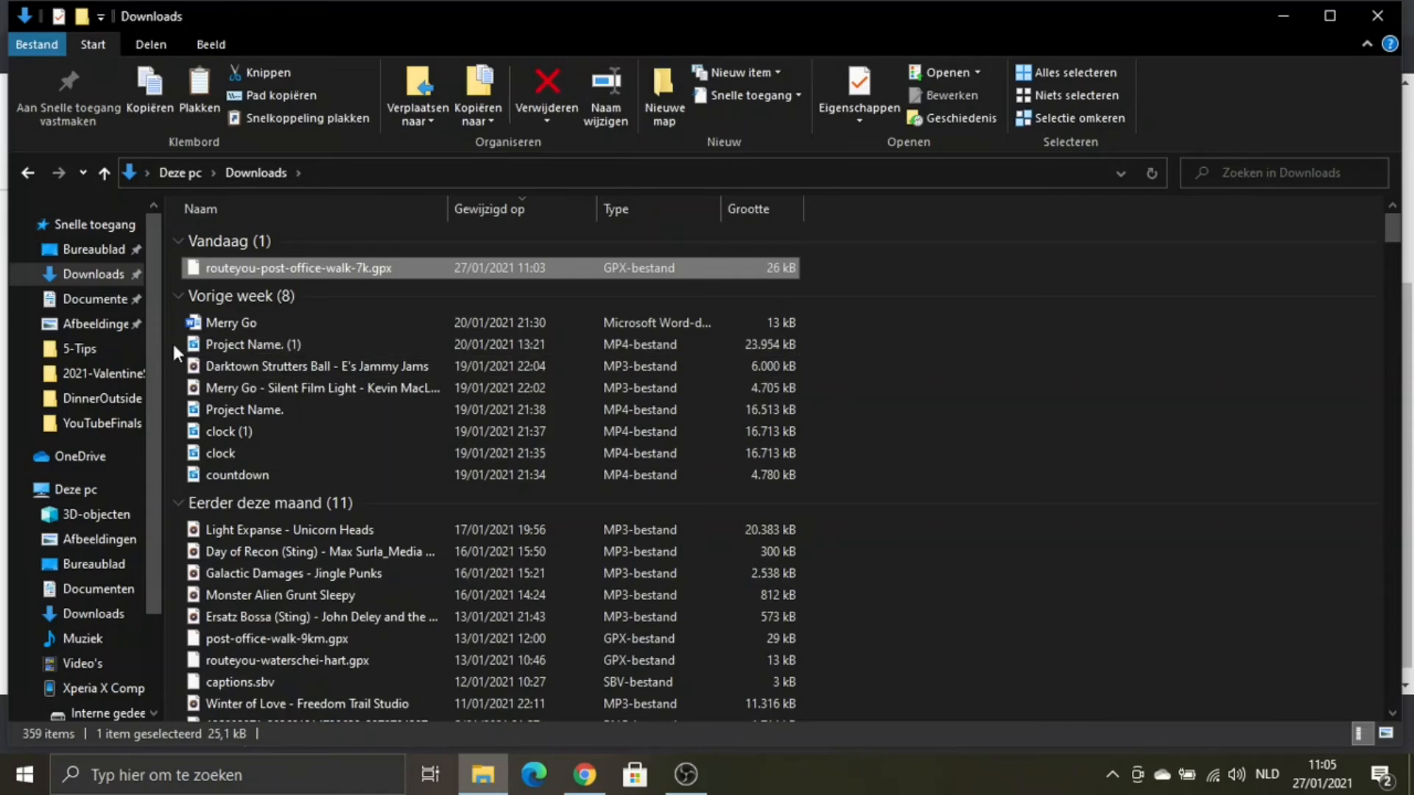
Open the Android\data\net.osmand.plus folder in the internal shared storage of the Xperia X Compact phone.
drag(156, 339, 141, 485)
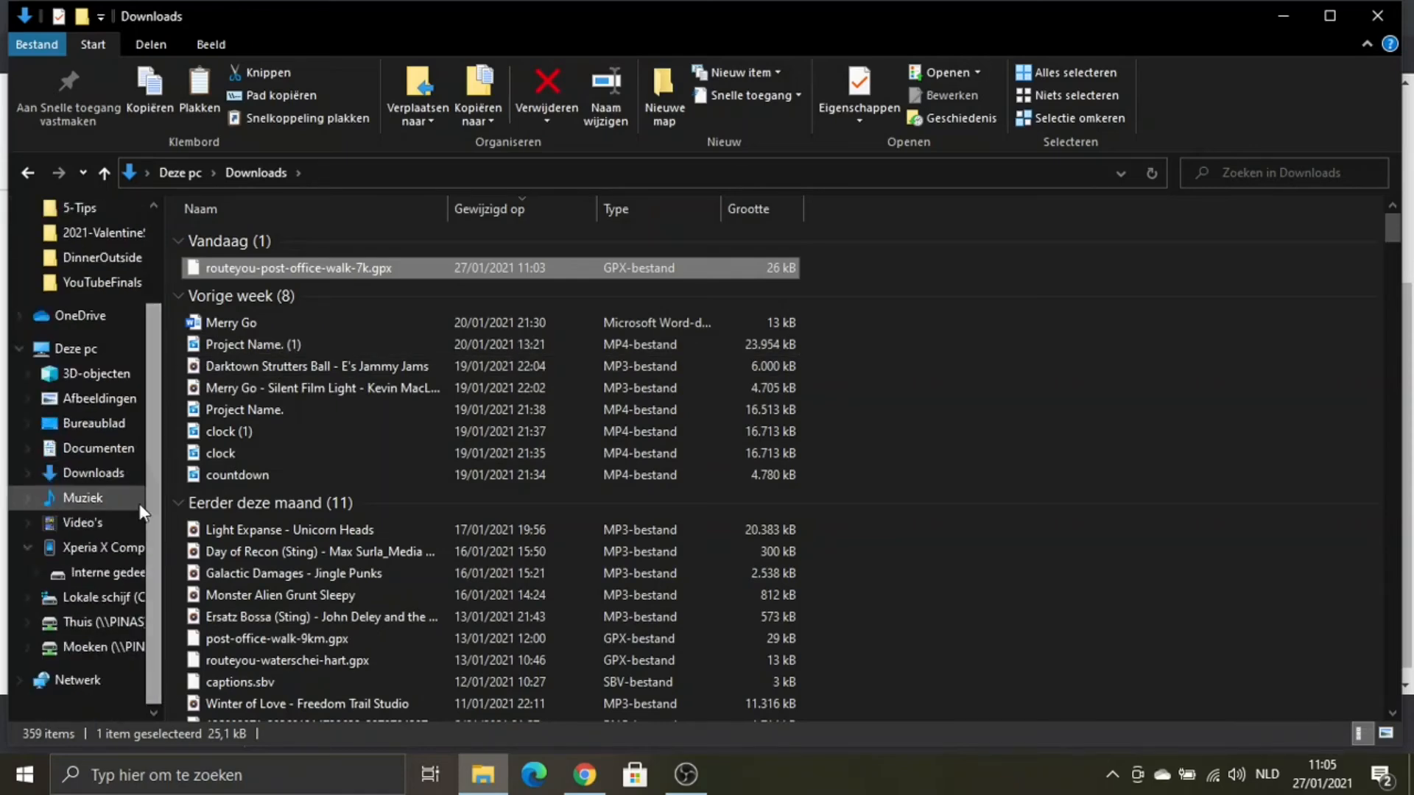
click(116, 573)
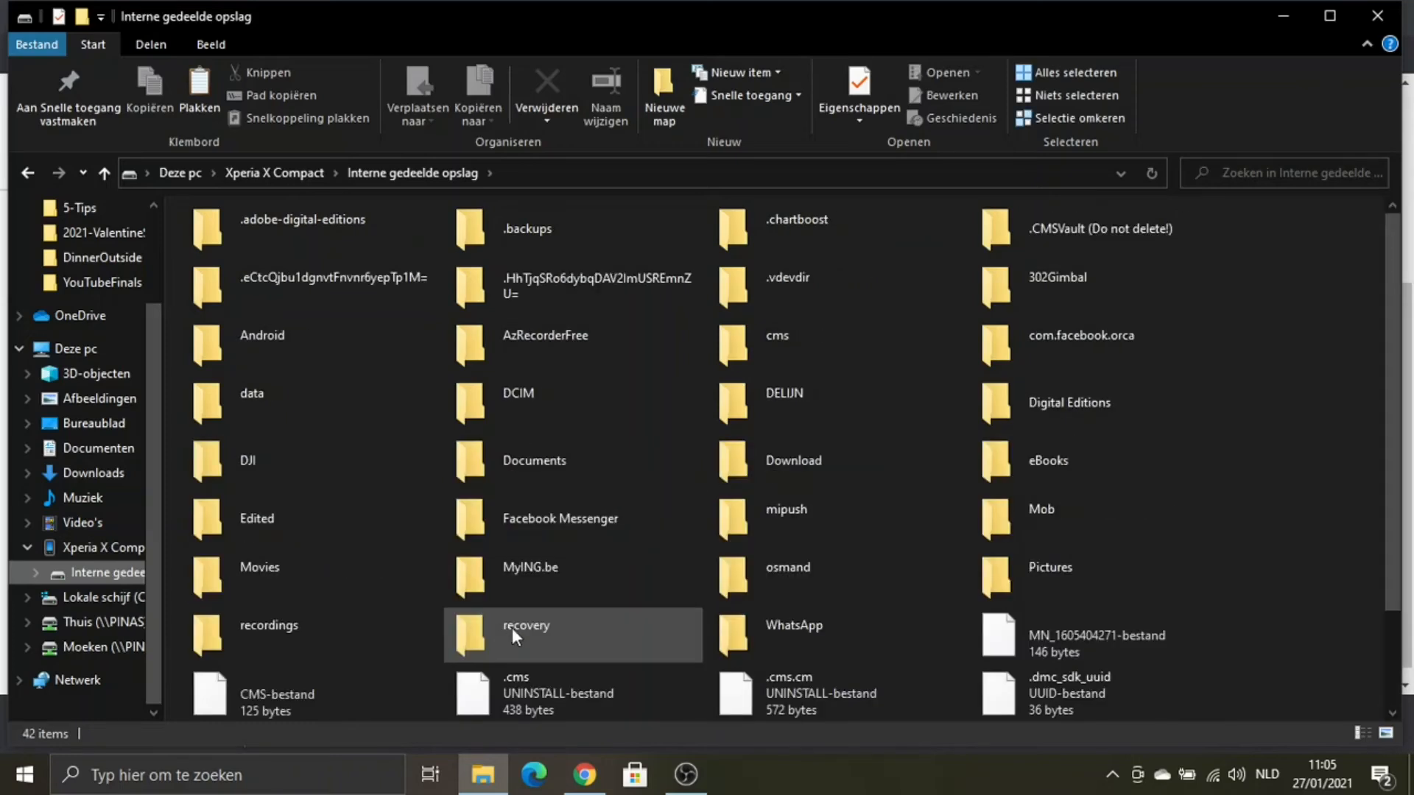
click(260, 337)
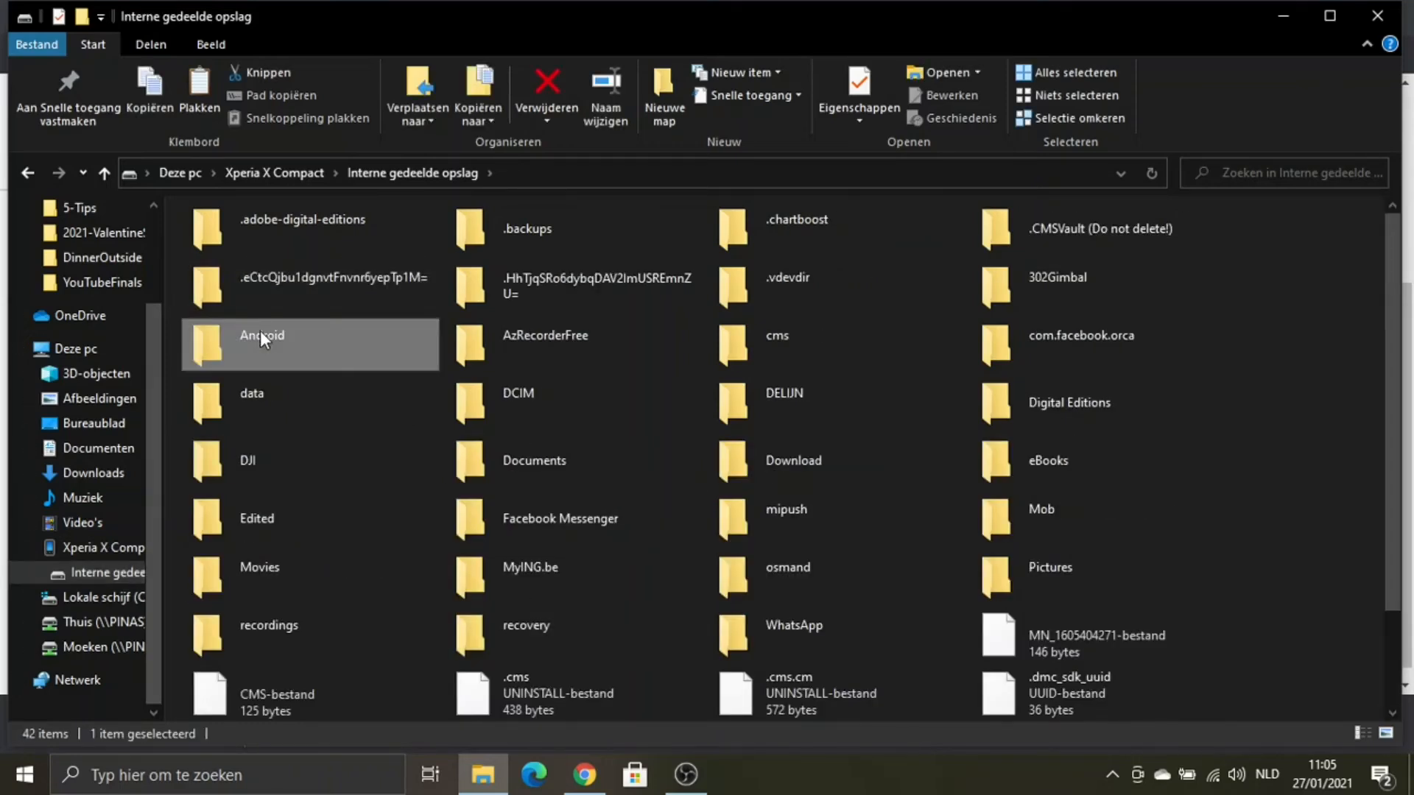
double_click(259, 337)
double_click(274, 233)
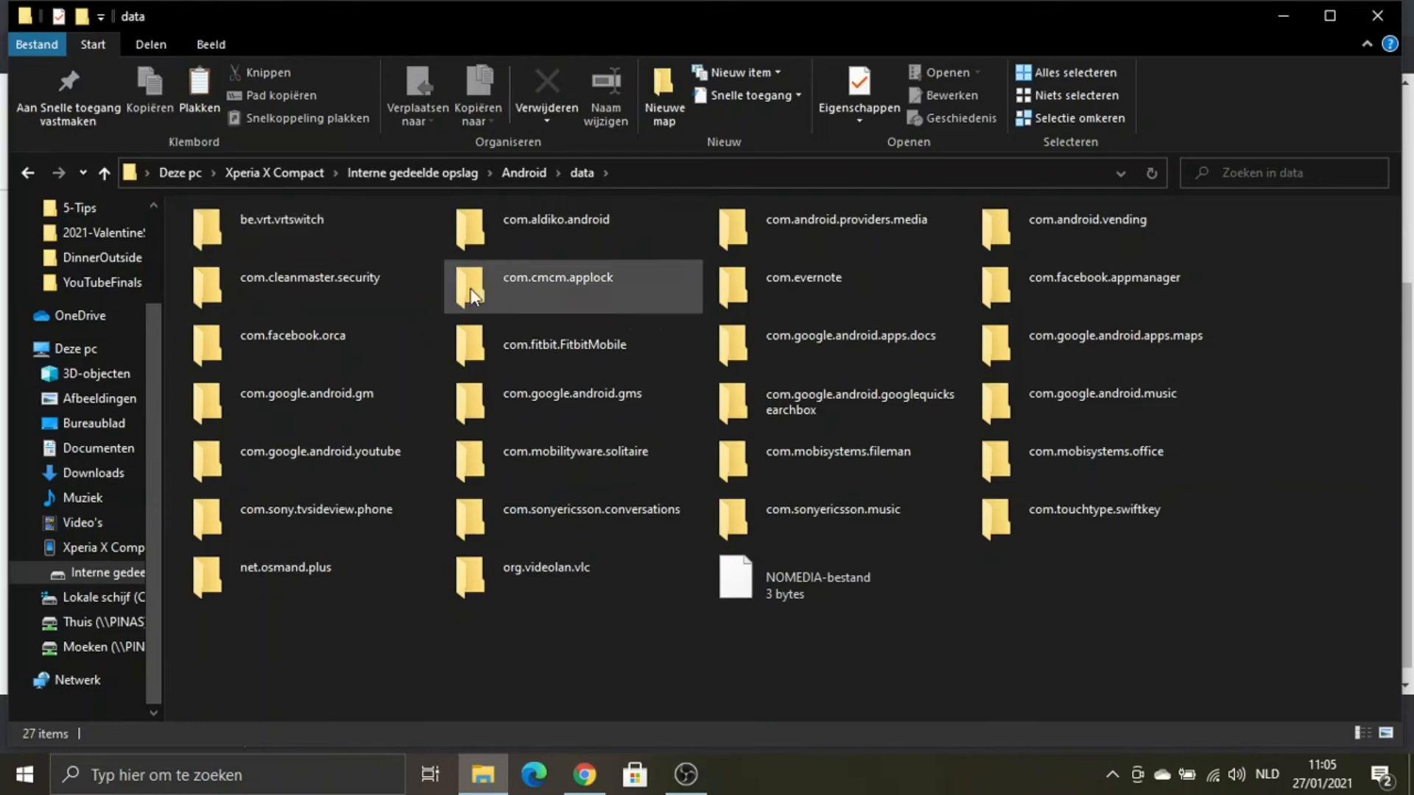
double_click(269, 568)
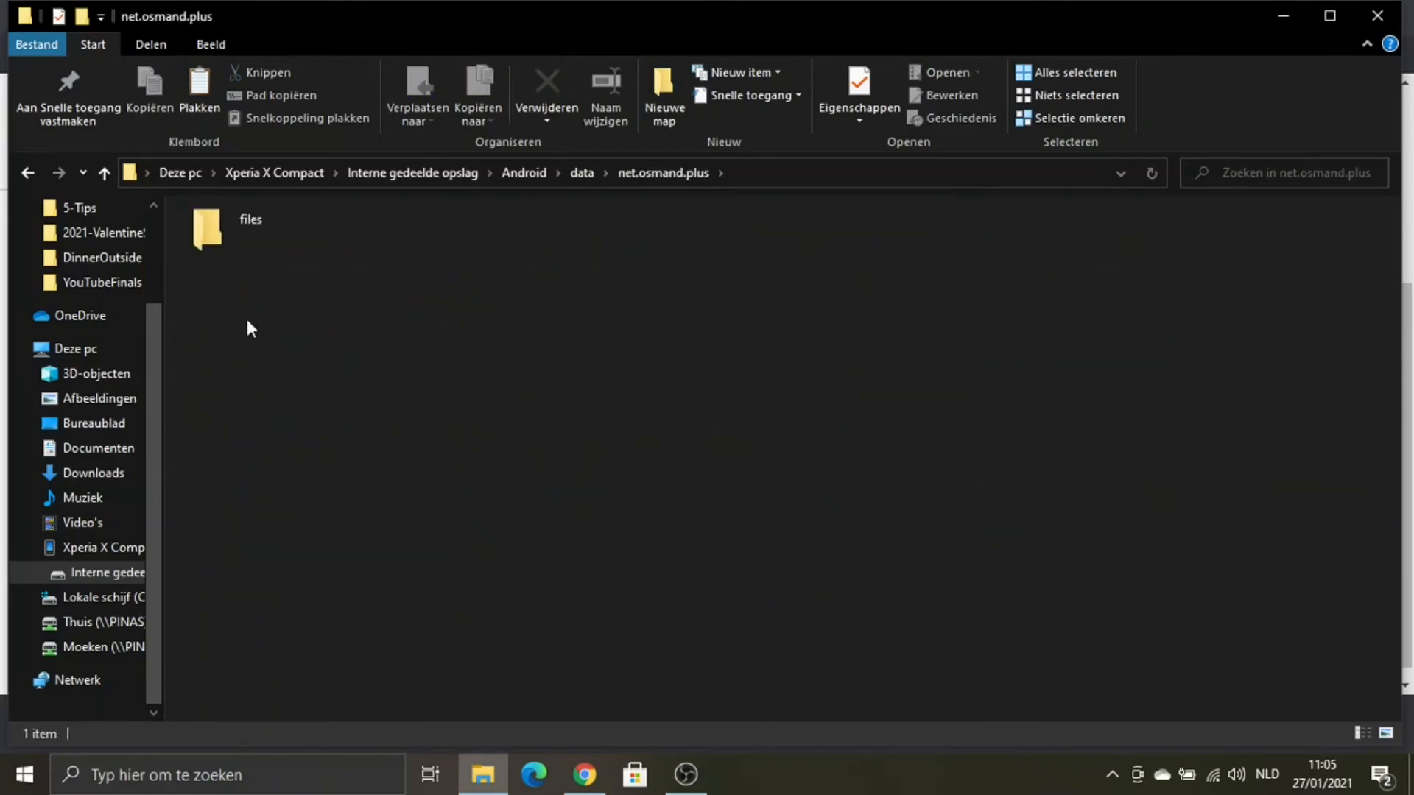
Paste the copied GPX file into the files\tracks\Ulbeek folder of net.osmand.plus on the phone.
double_click(231, 243)
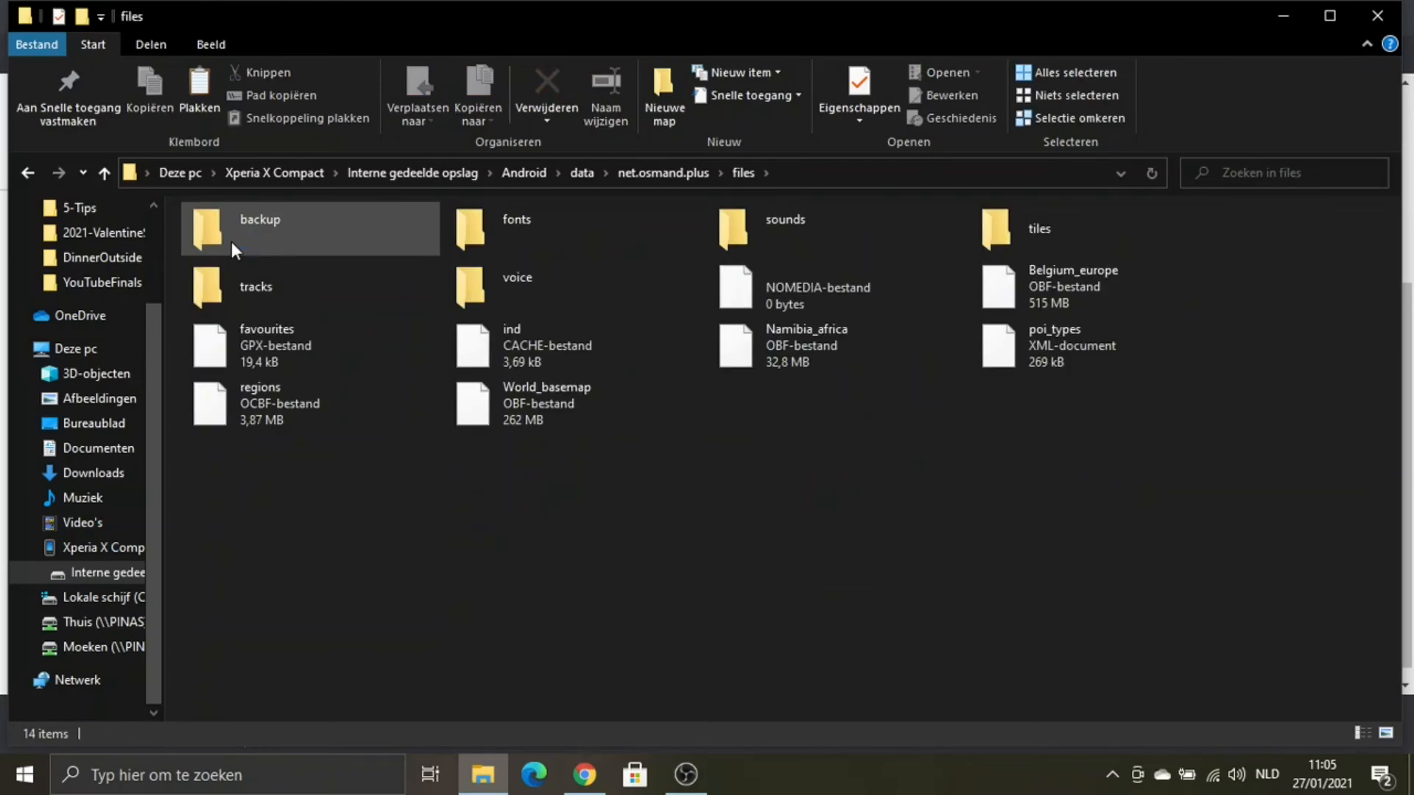
double_click(287, 288)
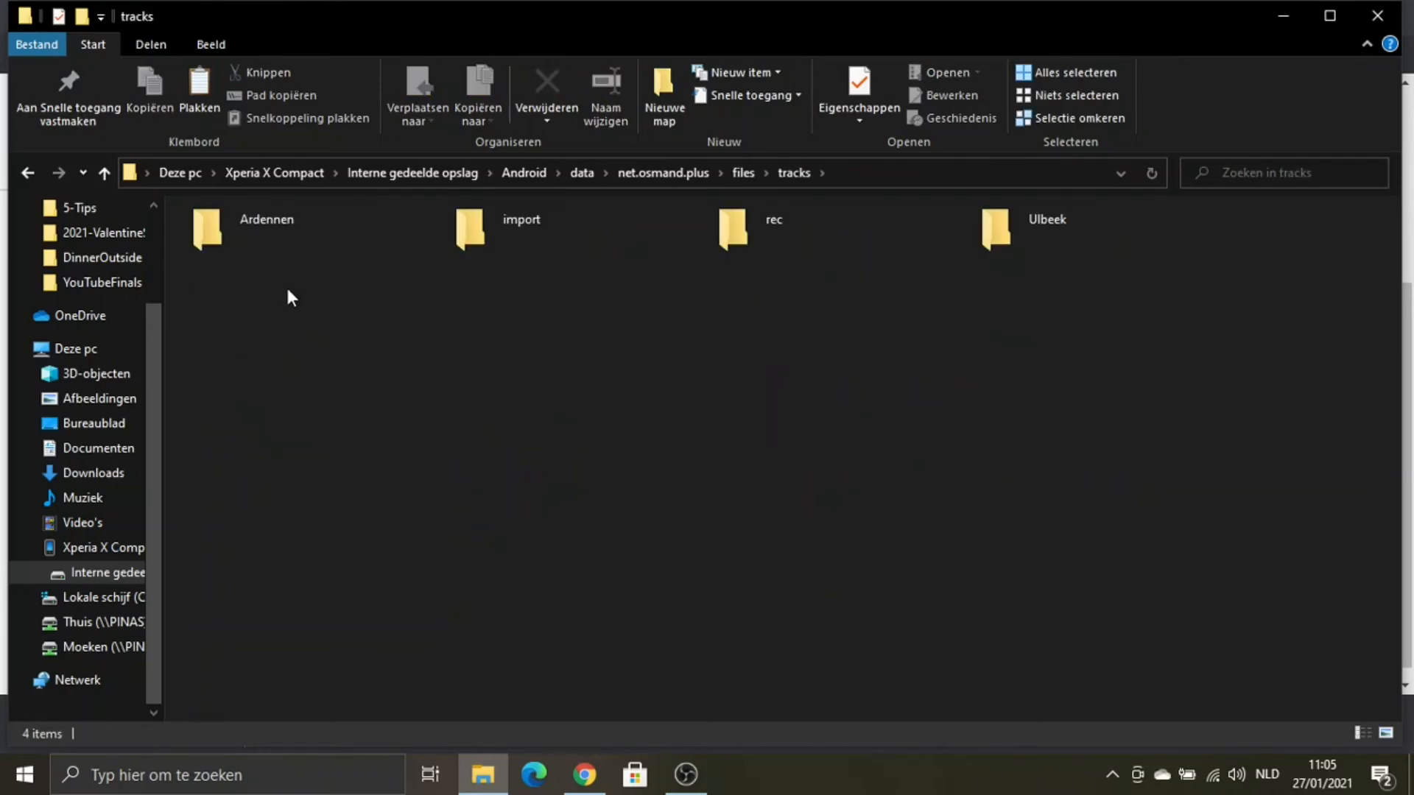
double_click(1072, 230)
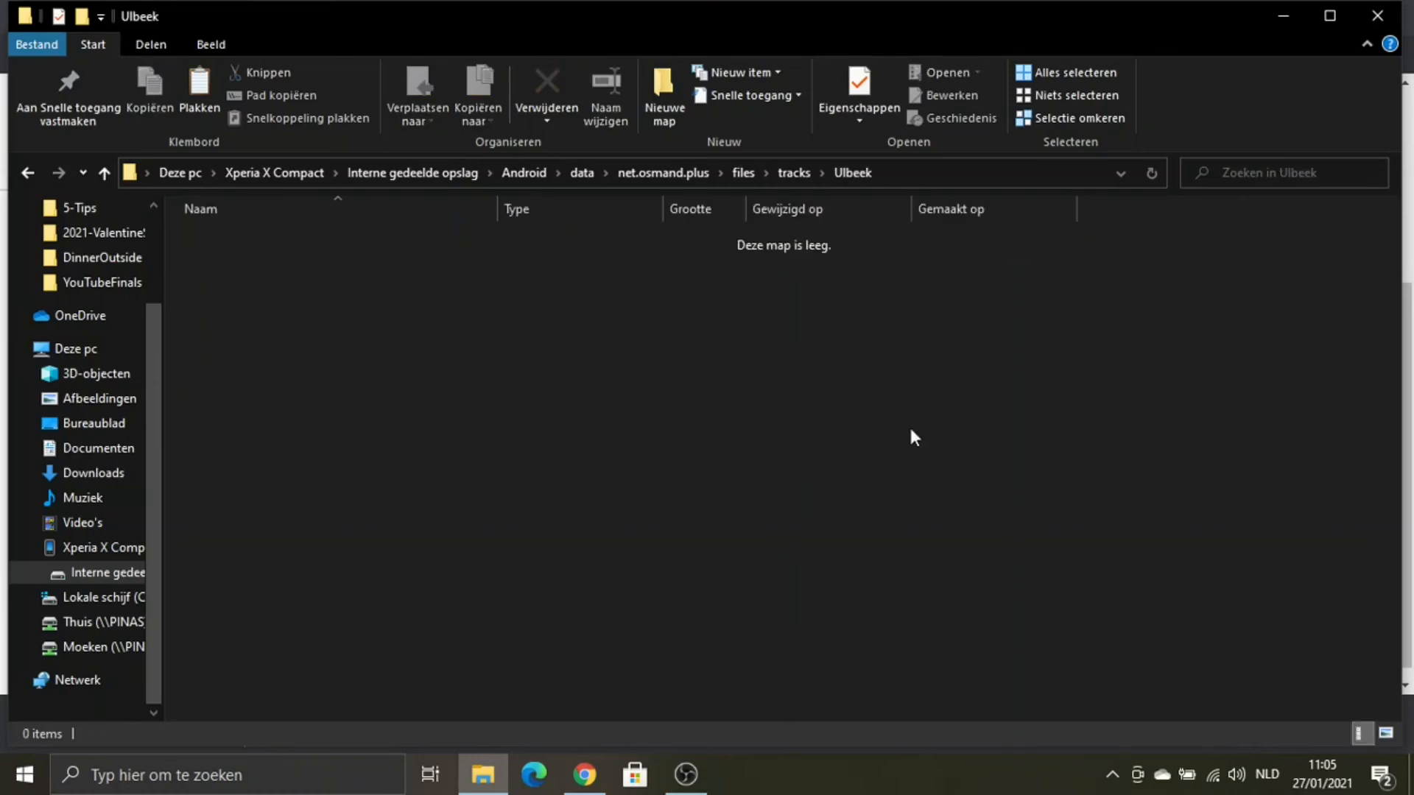
key(ctrl+v)
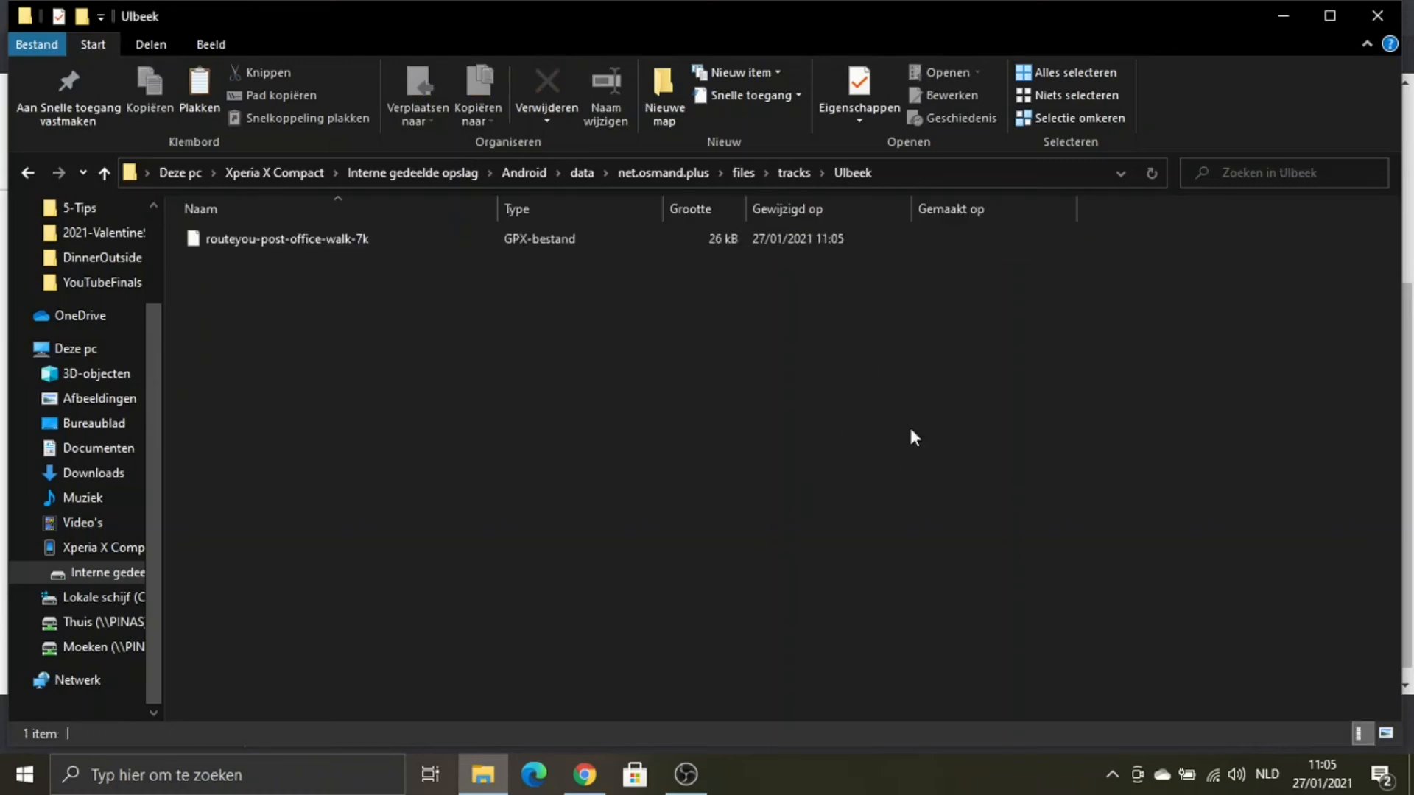